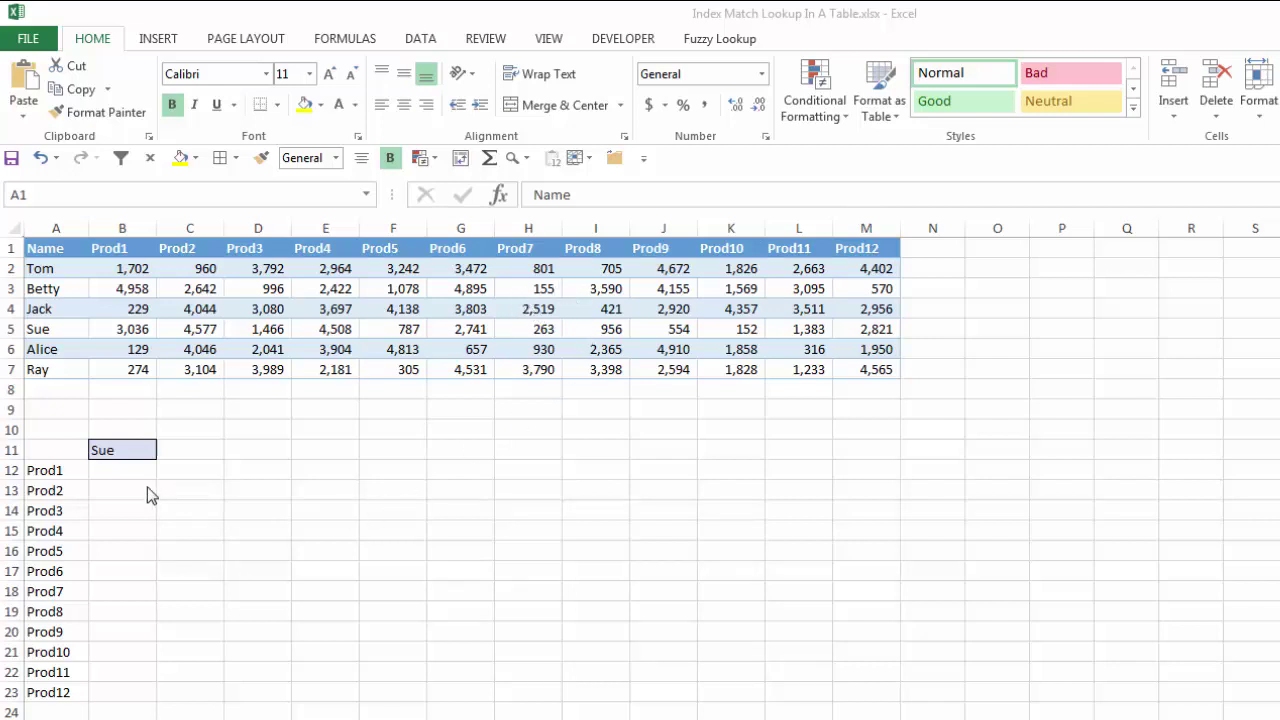
# - Choose Tom from the salesperson dropdown in B11
pyautogui.click(122, 448)
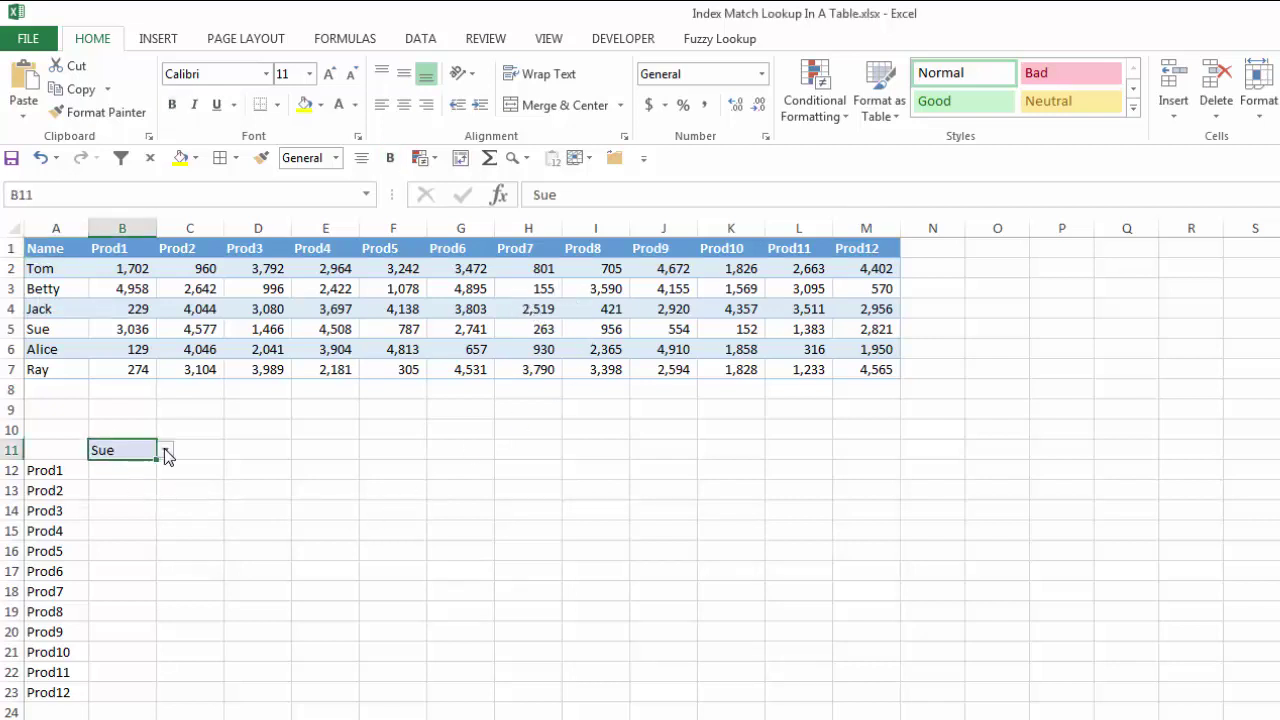
pyautogui.click(166, 451)
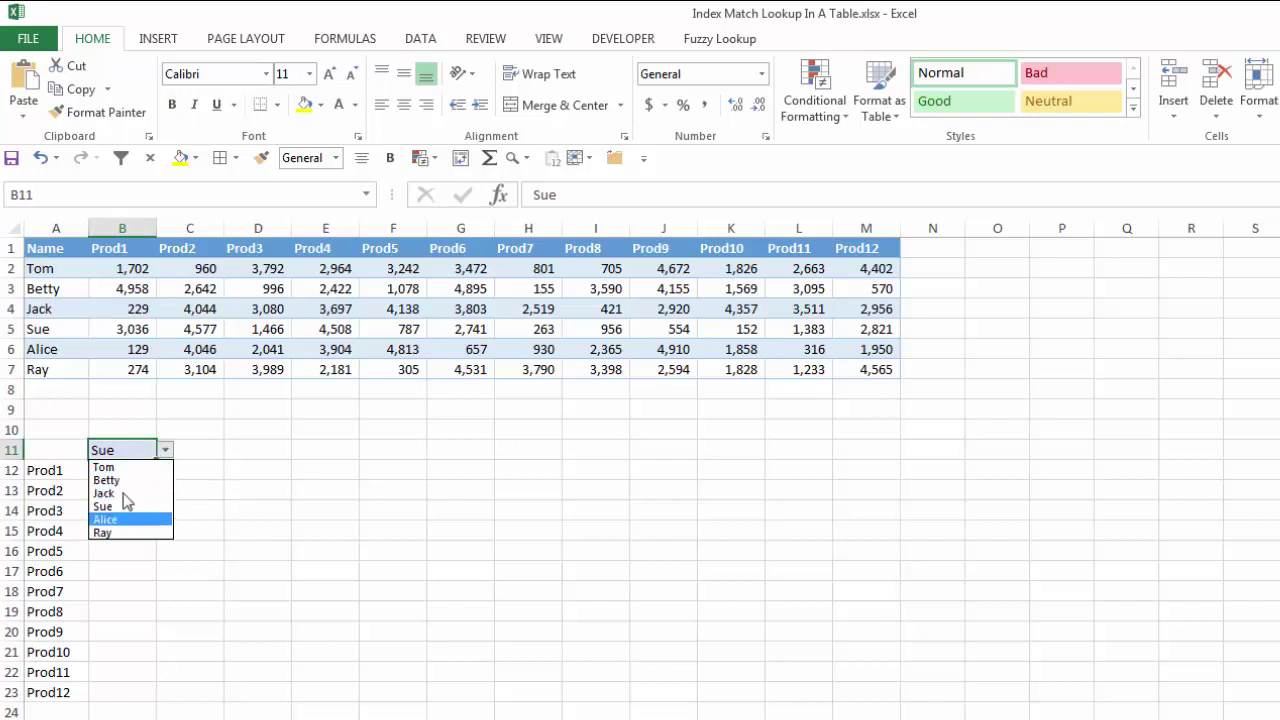
pyautogui.click(124, 467)
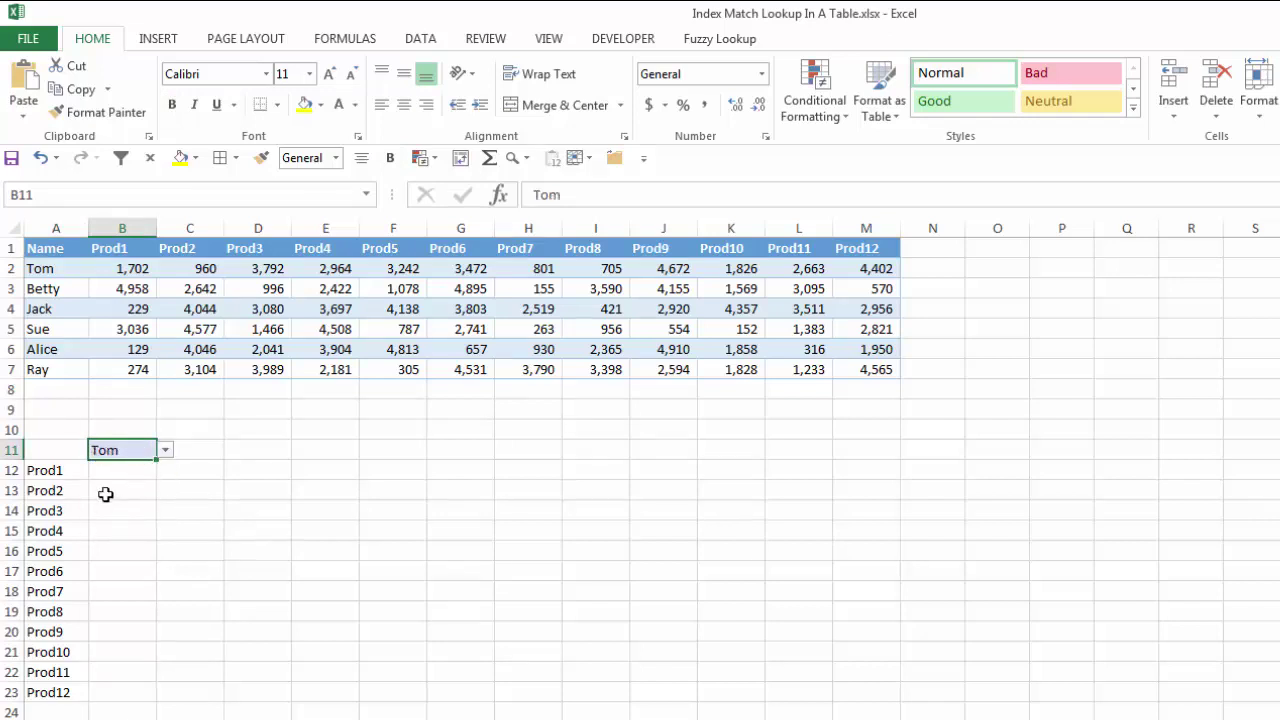
# - Look over the blank result cells B12:B23 and settle on B12 for the first result
pyautogui.click(57, 468)
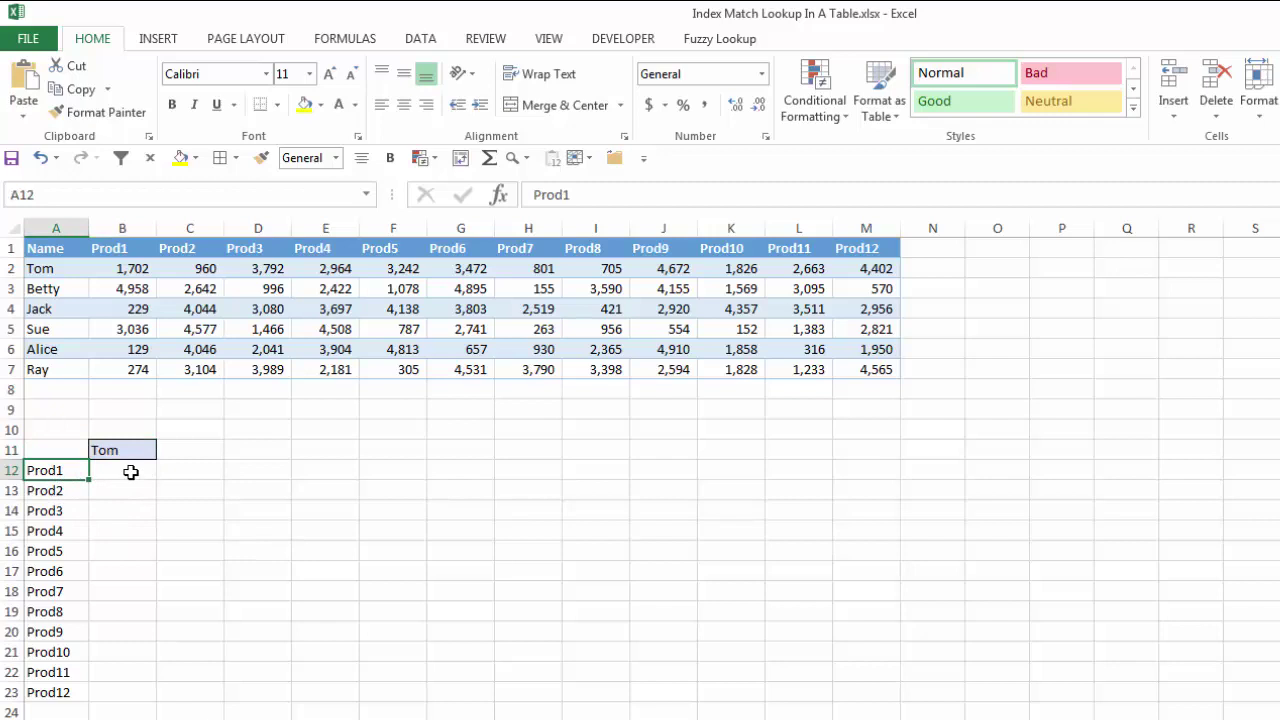
pyautogui.moveTo(131, 472); pyautogui.dragTo(147, 692)
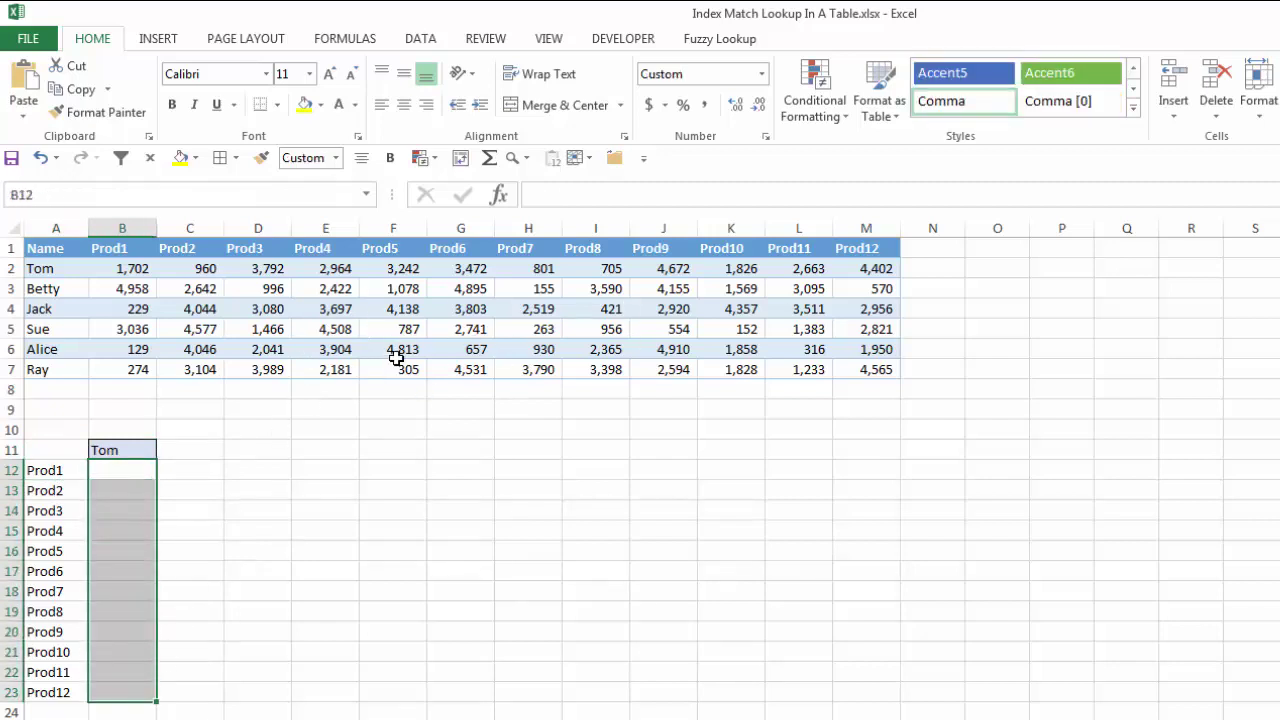
pyautogui.click(119, 450)
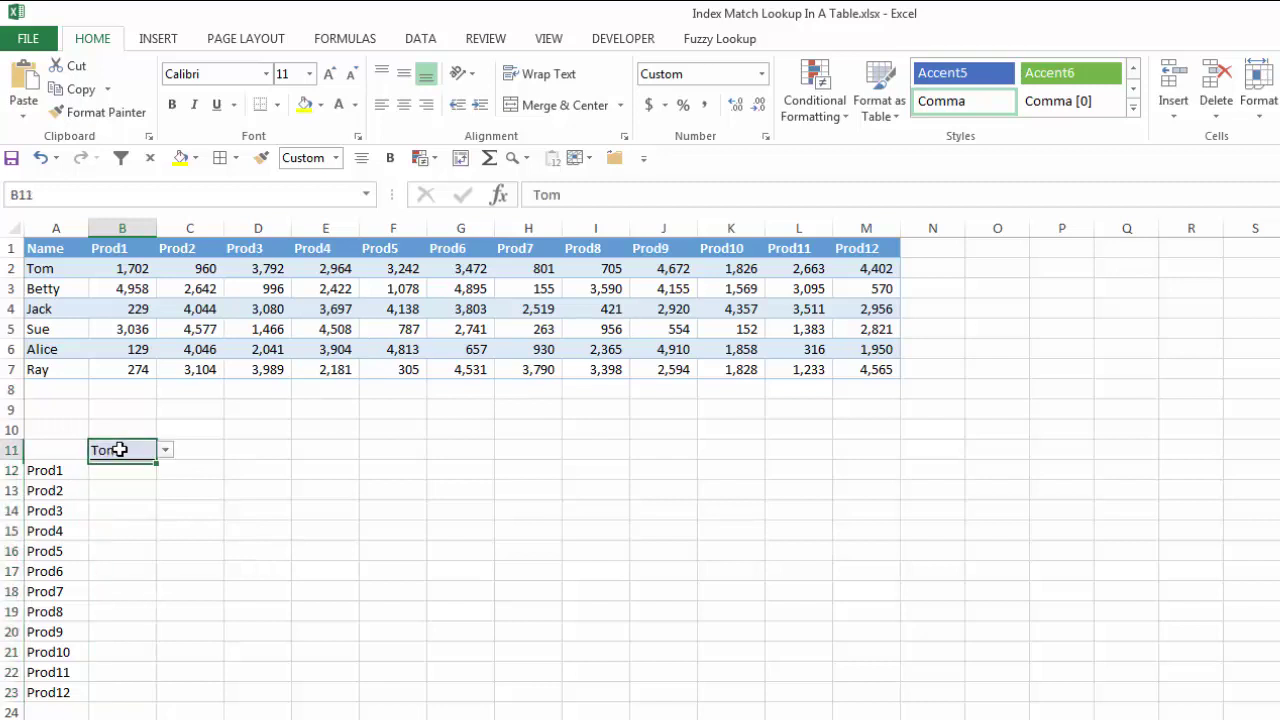
pyautogui.click(52, 468)
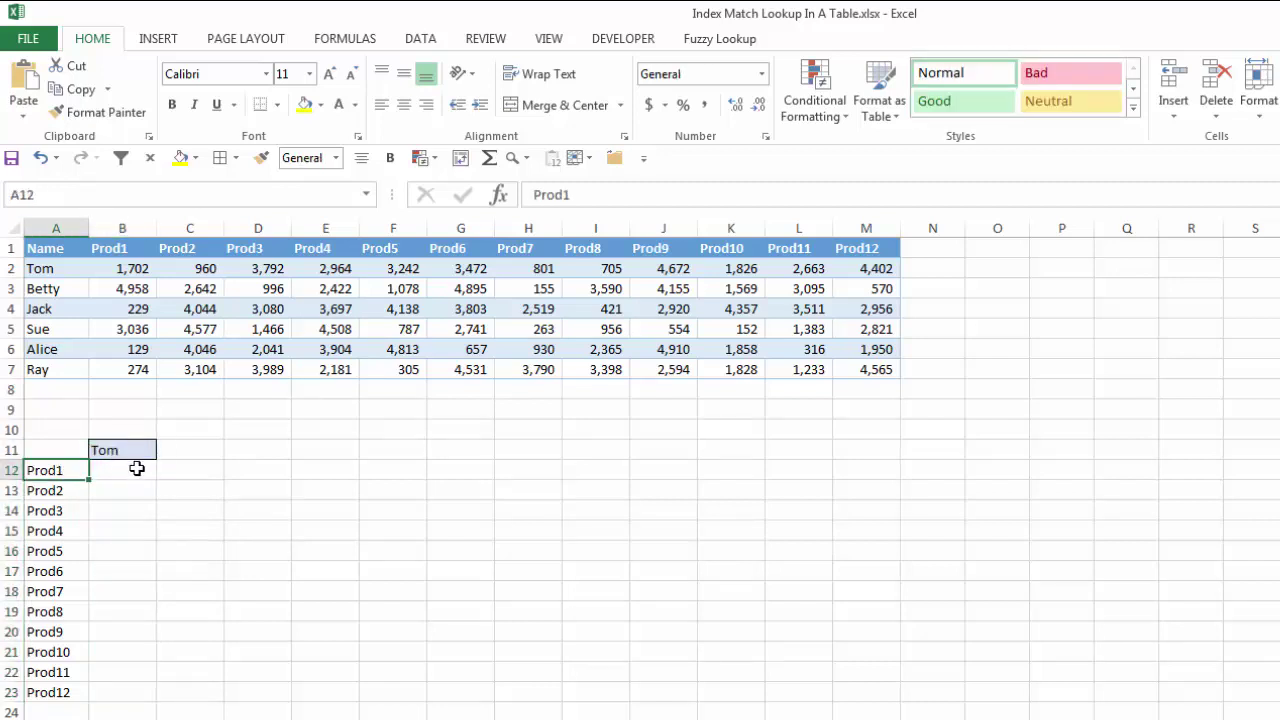
pyautogui.click(137, 468)
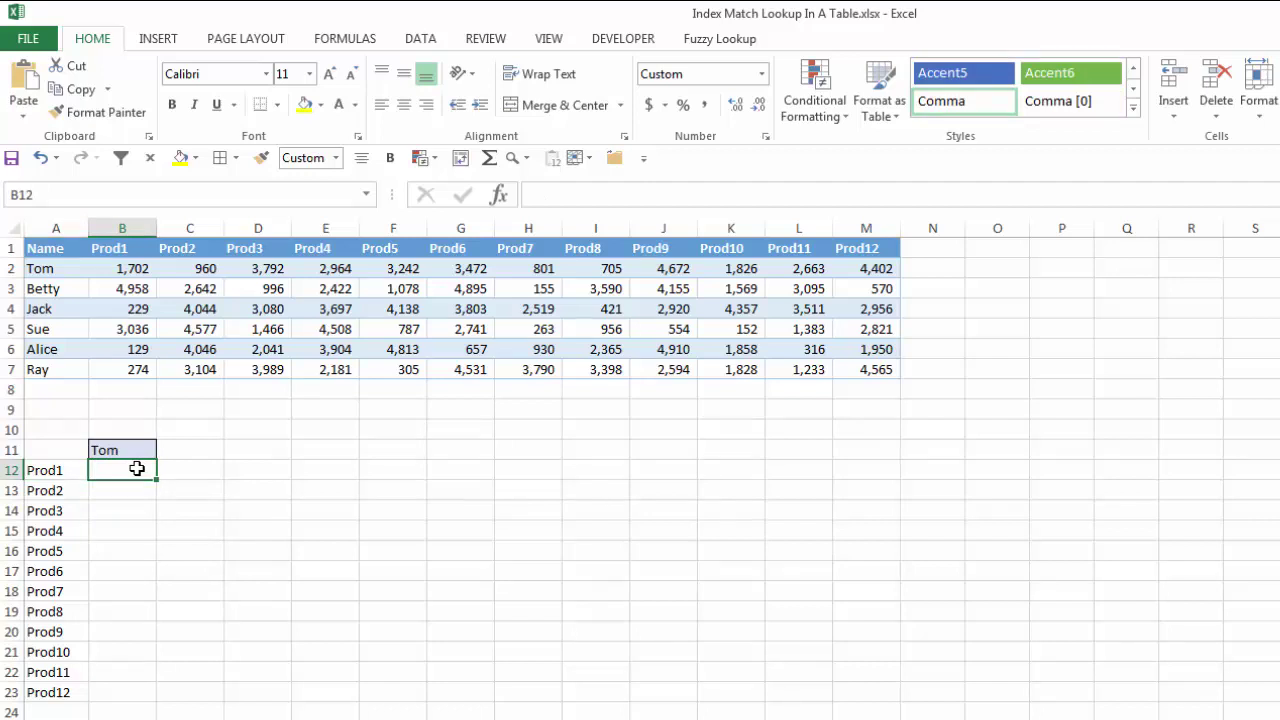
# - Start B12's formula as =INDEX over the absolute sales range $B$2:$M$7
pyautogui.write('=')
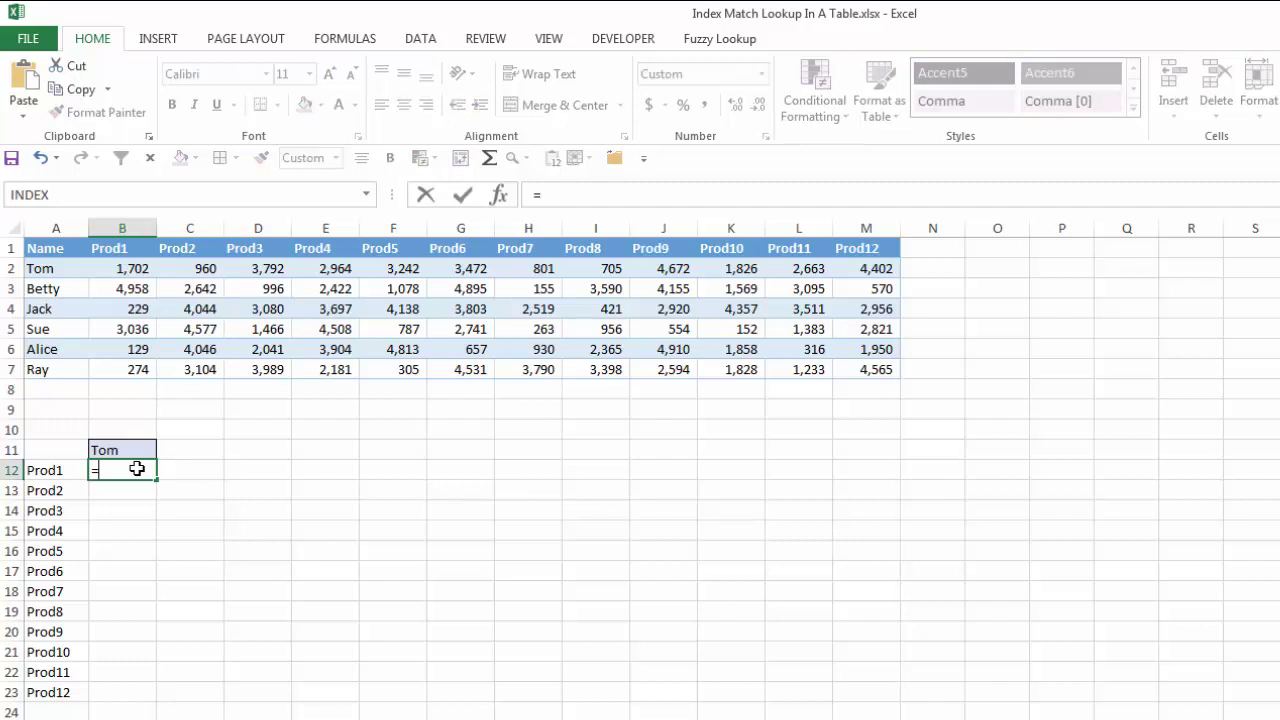
pyautogui.write('in')
pyautogui.press('Tab')
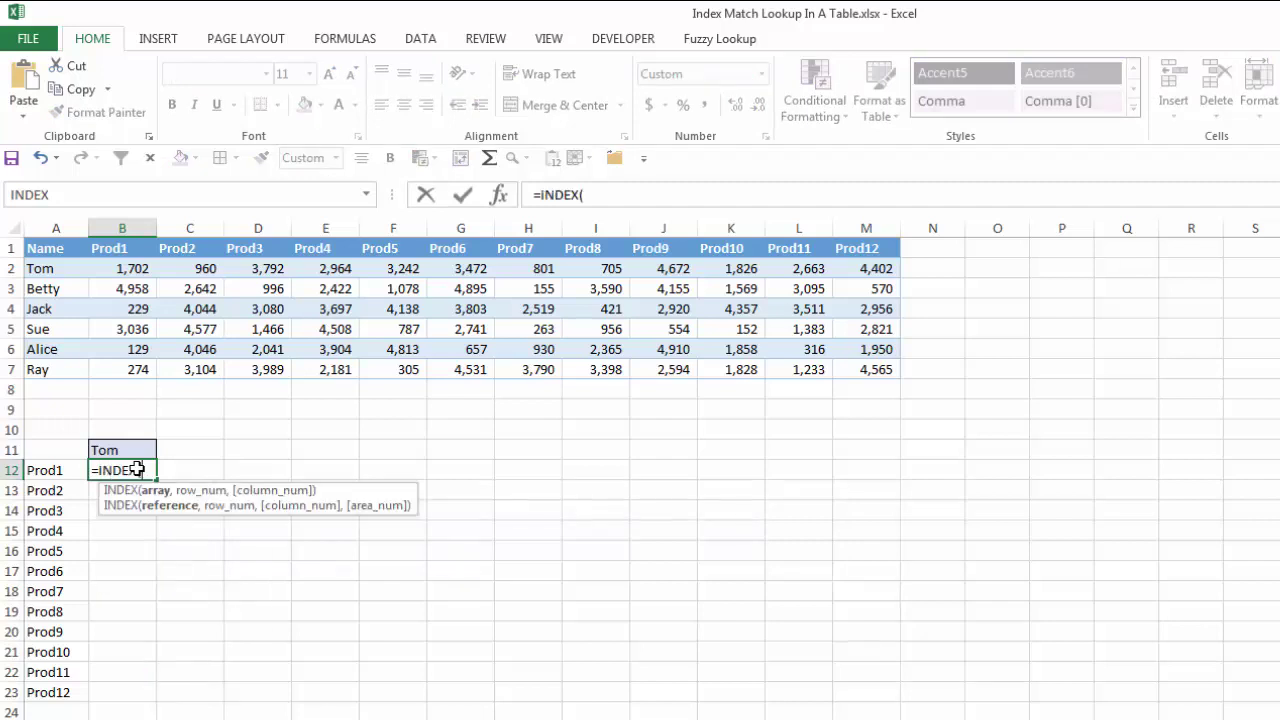
pyautogui.moveTo(115, 265); pyautogui.dragTo(827, 386)
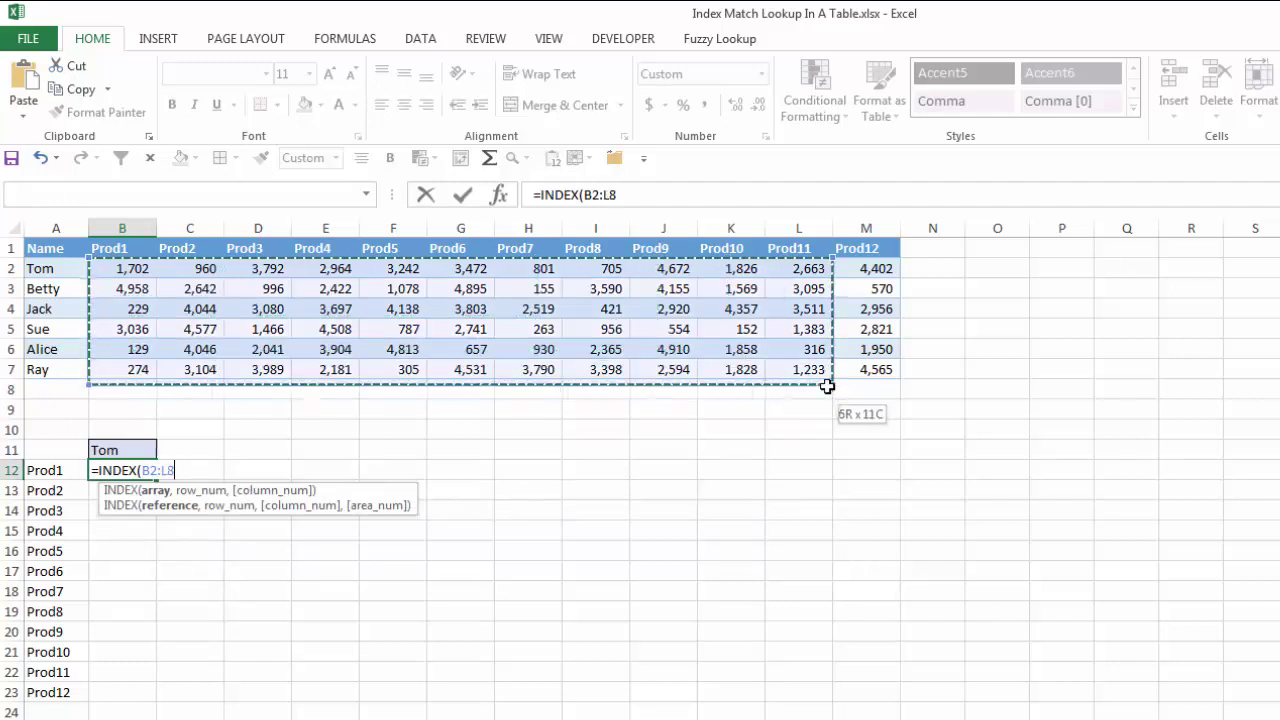
pyautogui.moveTo(827, 386); pyautogui.dragTo(850, 366)
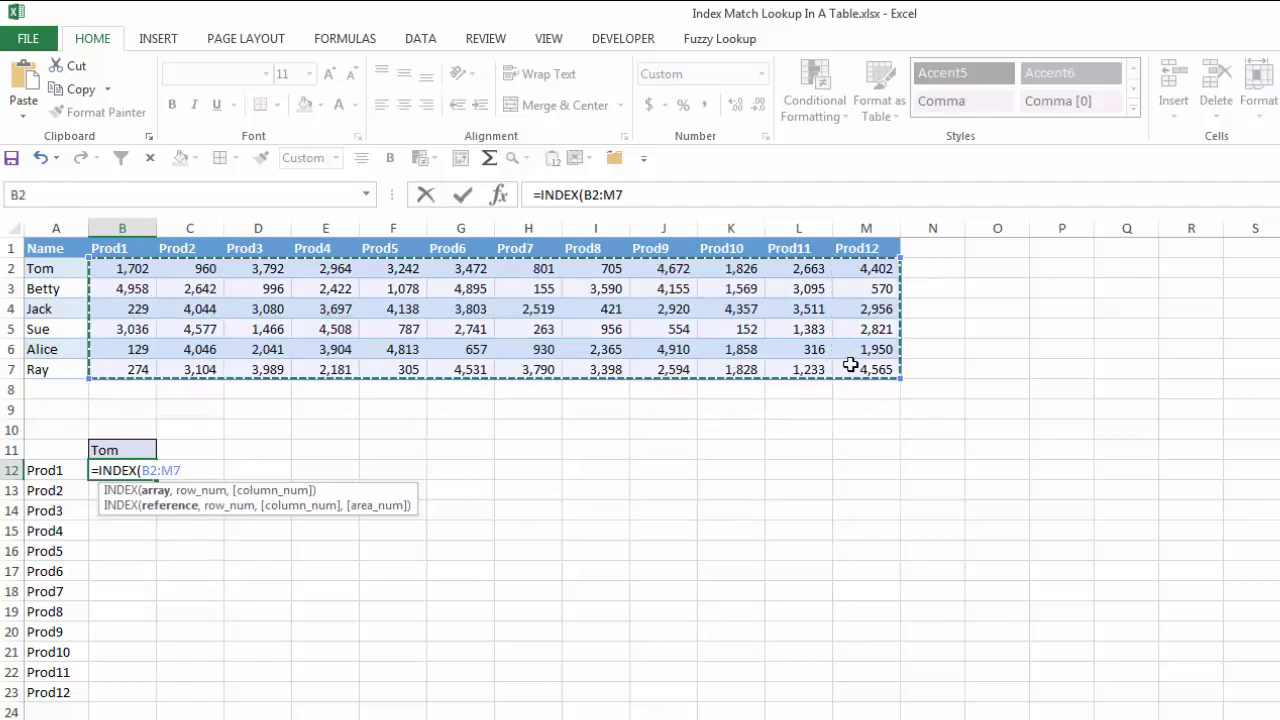
pyautogui.press('F4')
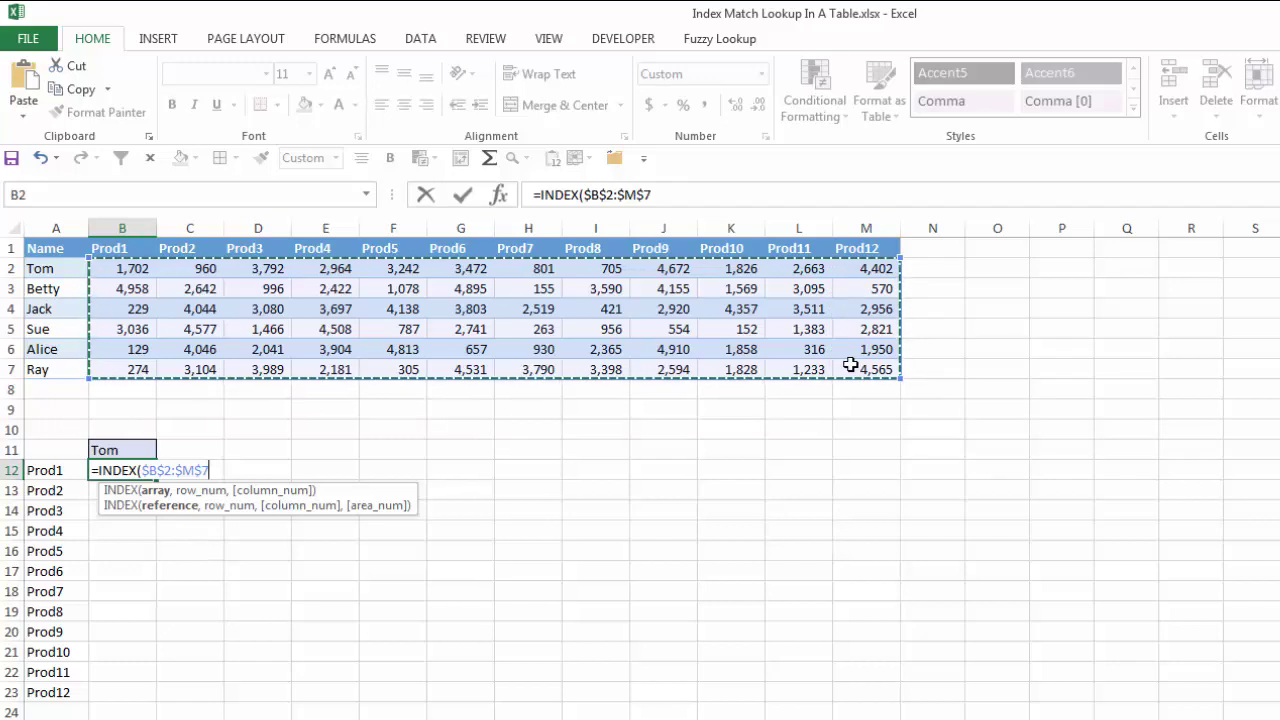
# - Add MATCH($B$11,$A$2:$A$7, as the INDEX row argument
pyautogui.write(',')
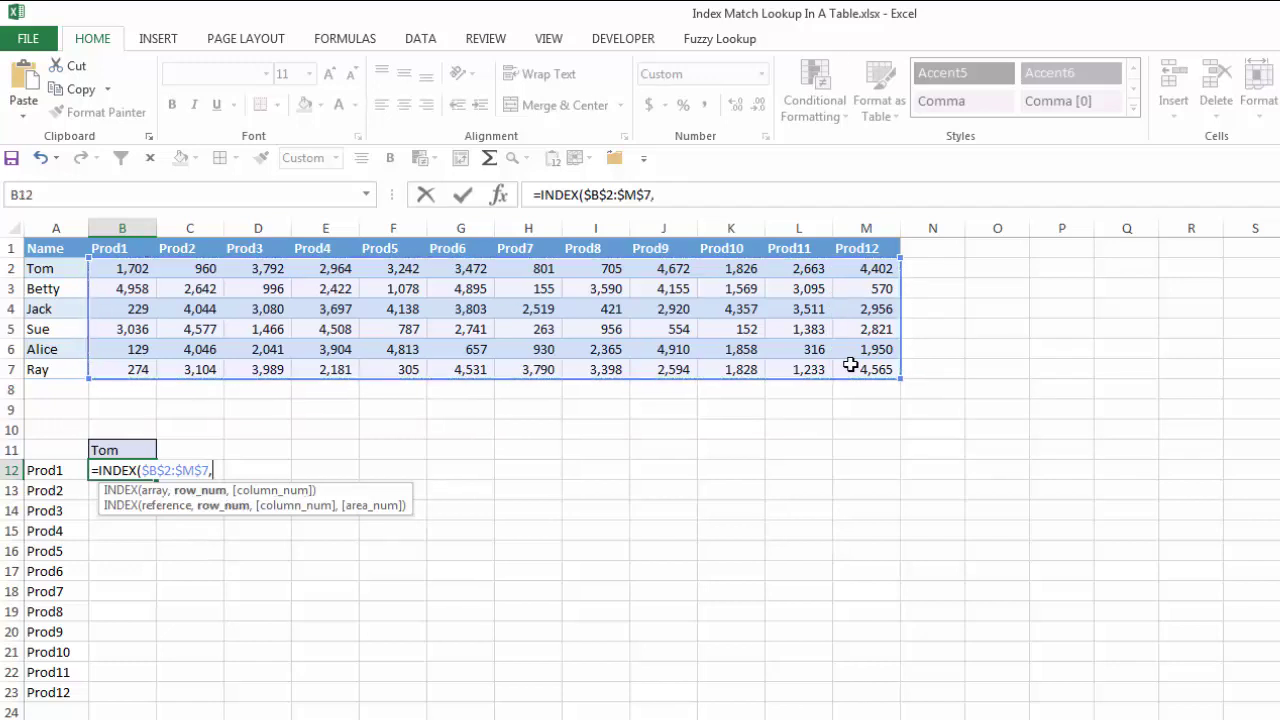
pyautogui.write('match')
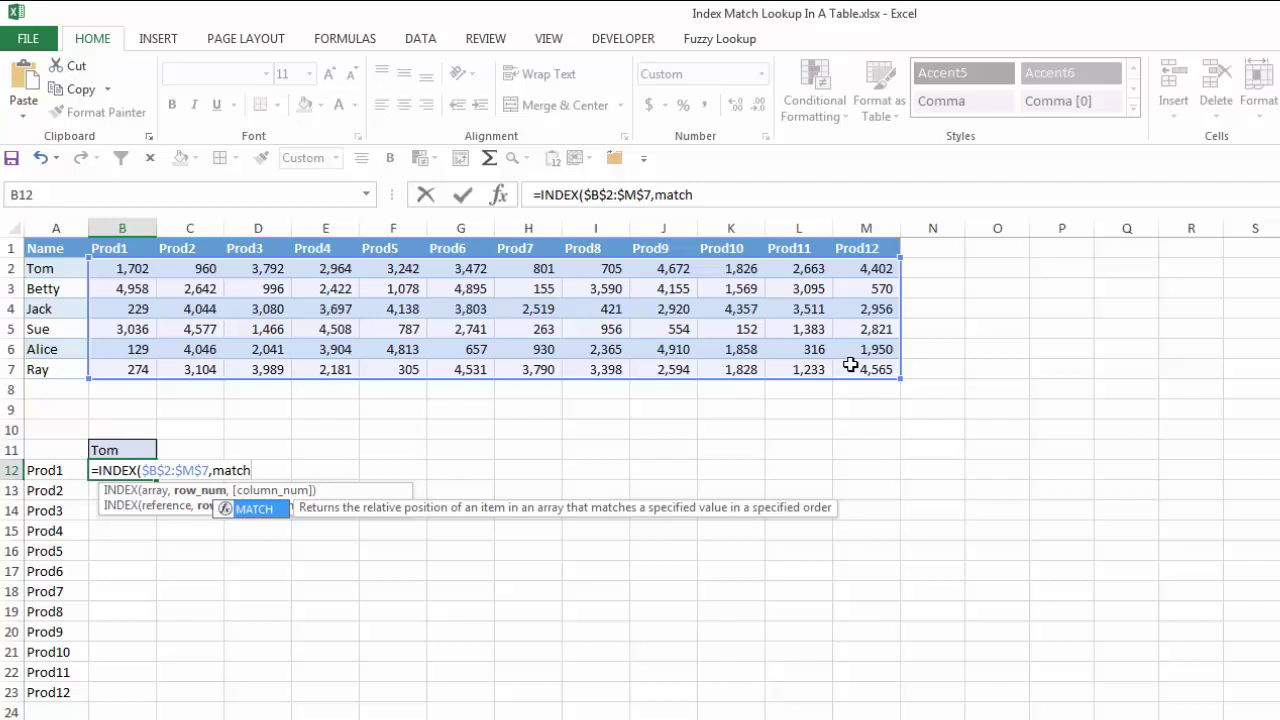
pyautogui.press('Tab')
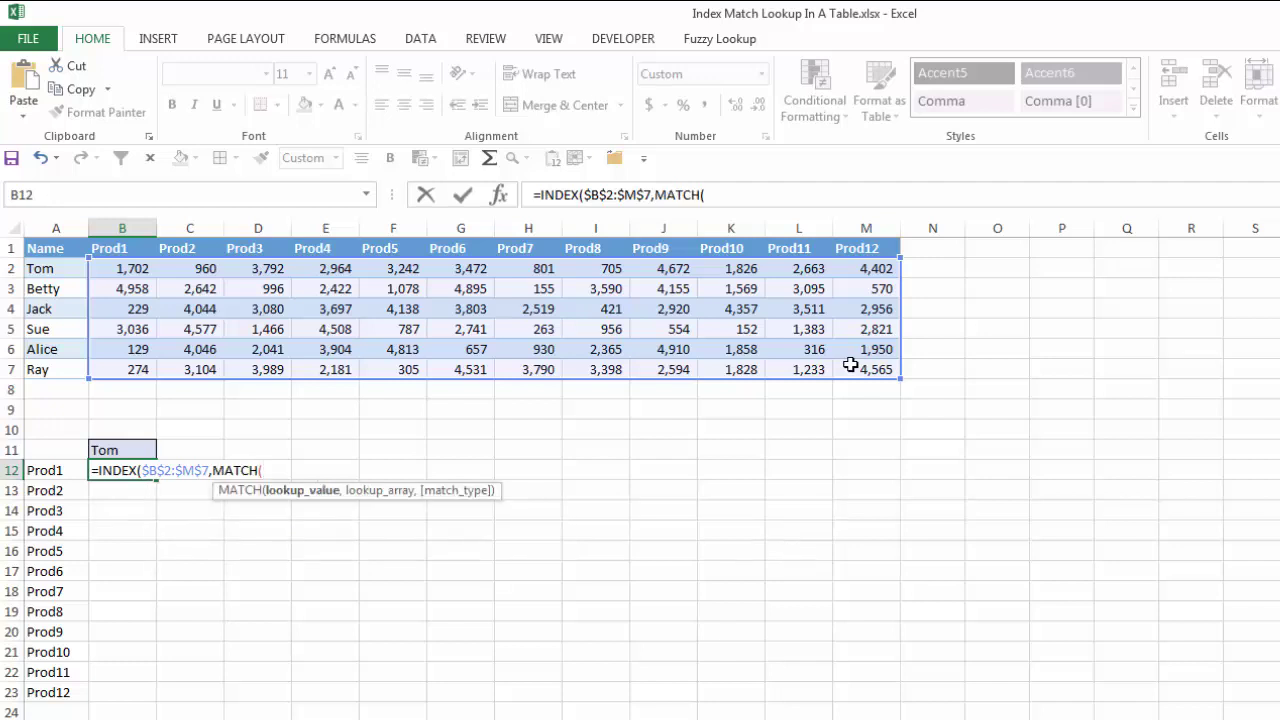
pyautogui.click(123, 450)
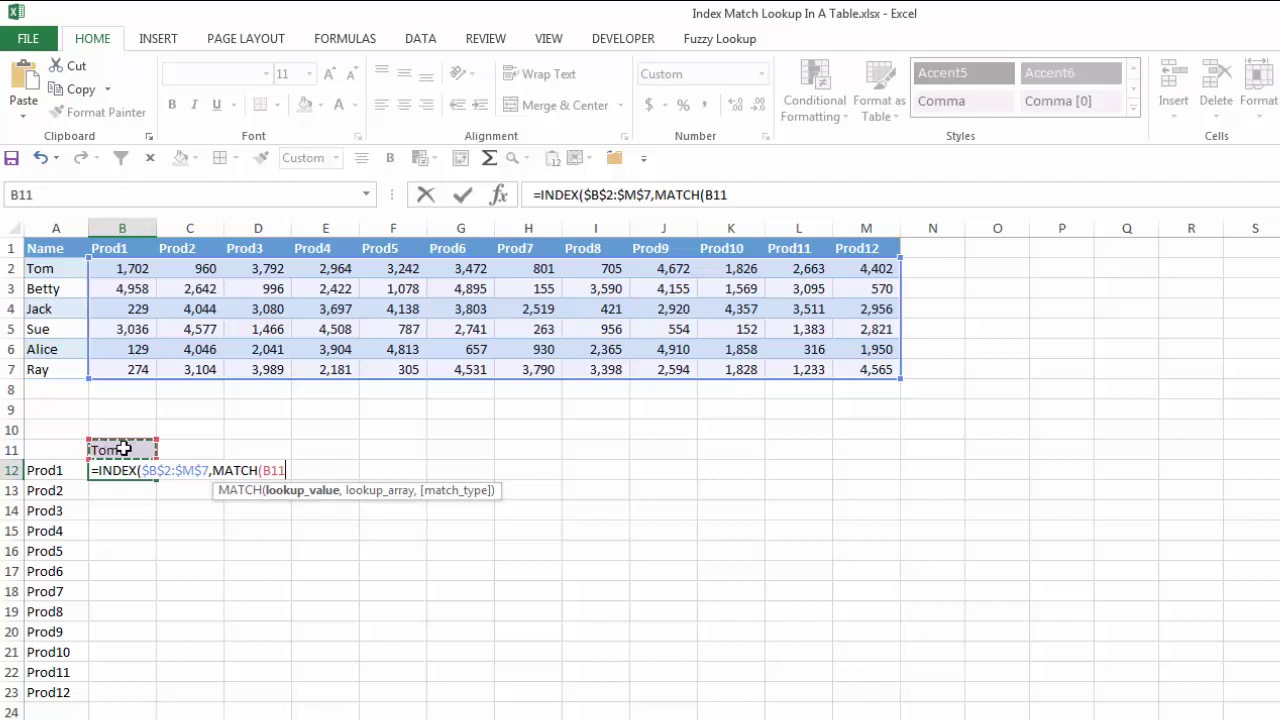
pyautogui.press('F4')
pyautogui.write('$B$11,')
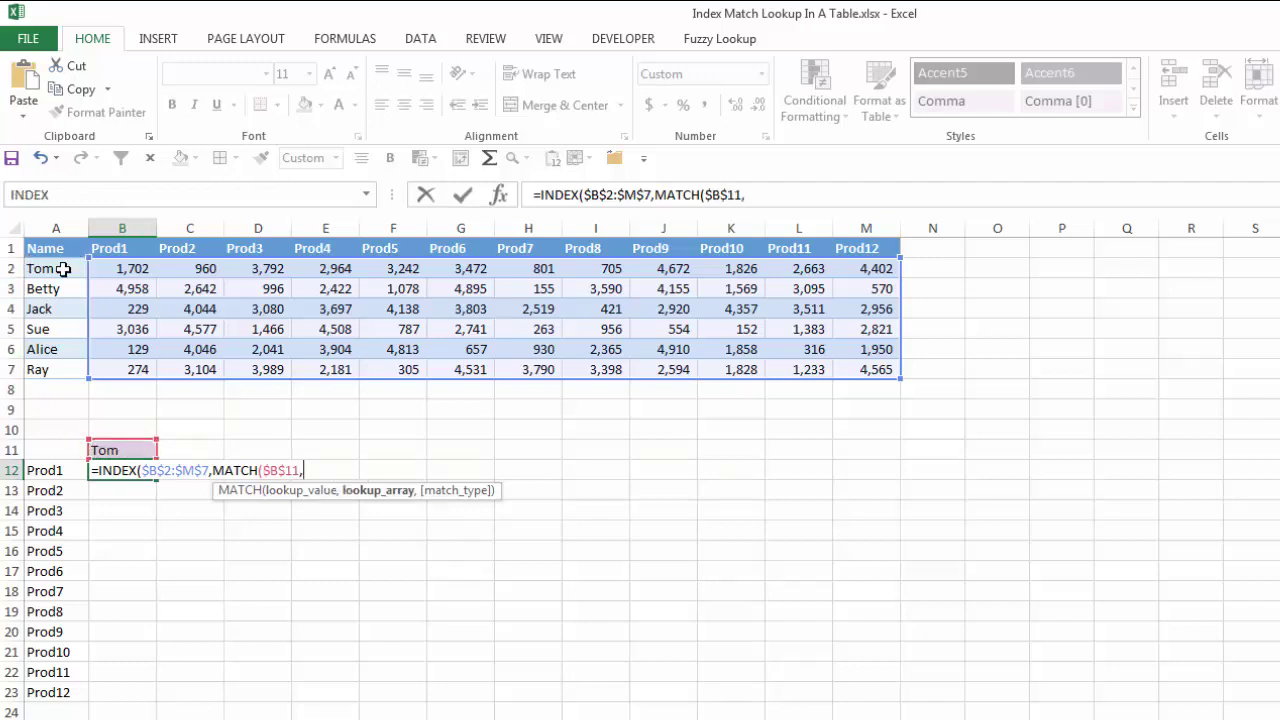
pyautogui.moveTo(36, 268); pyautogui.dragTo(33, 369)
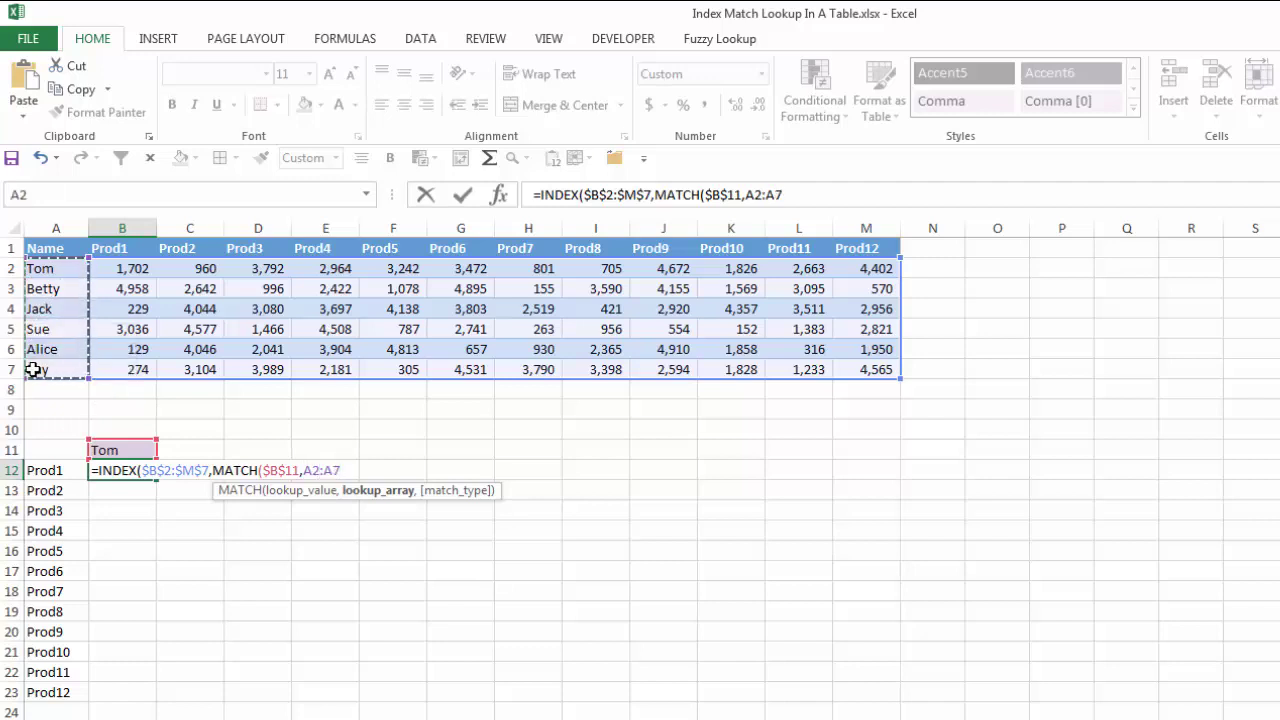
pyautogui.press('F4')
pyautogui.write('$A$7,0')
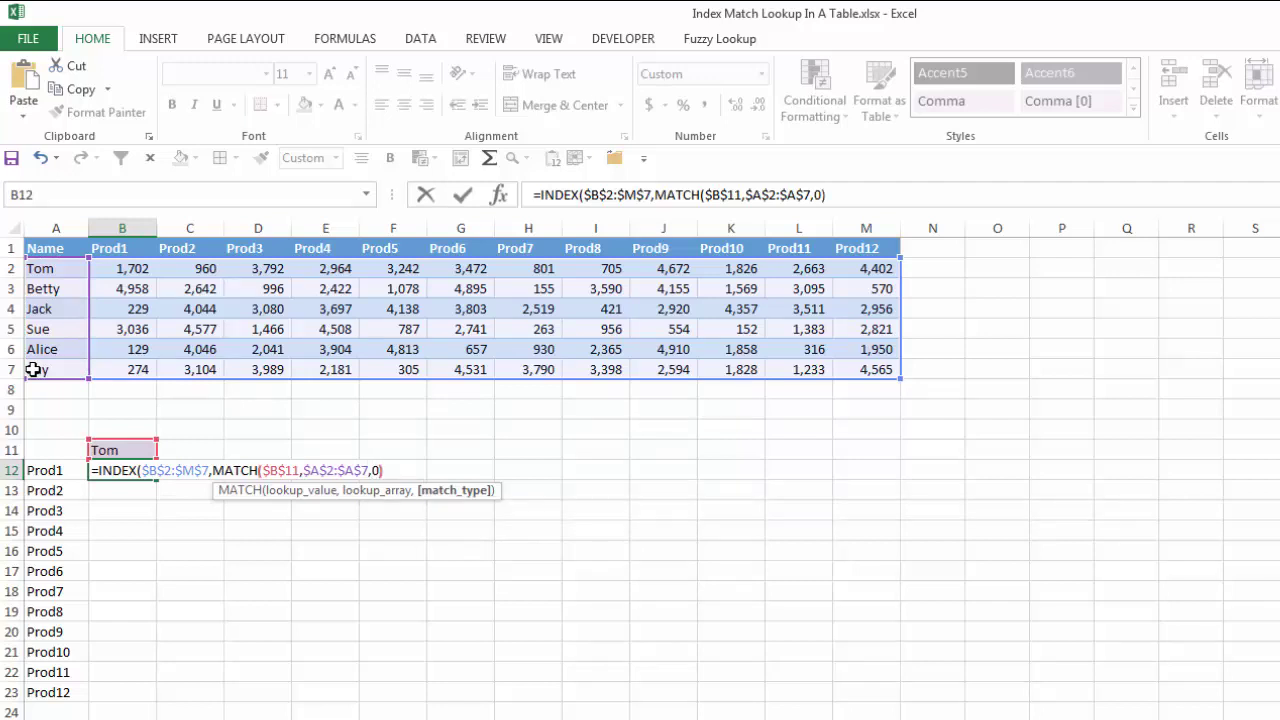
# - Add MATCH(A12,$B$1:$M$1,0) as the column argument and commit, returning 1,702
pyautogui.write(',')
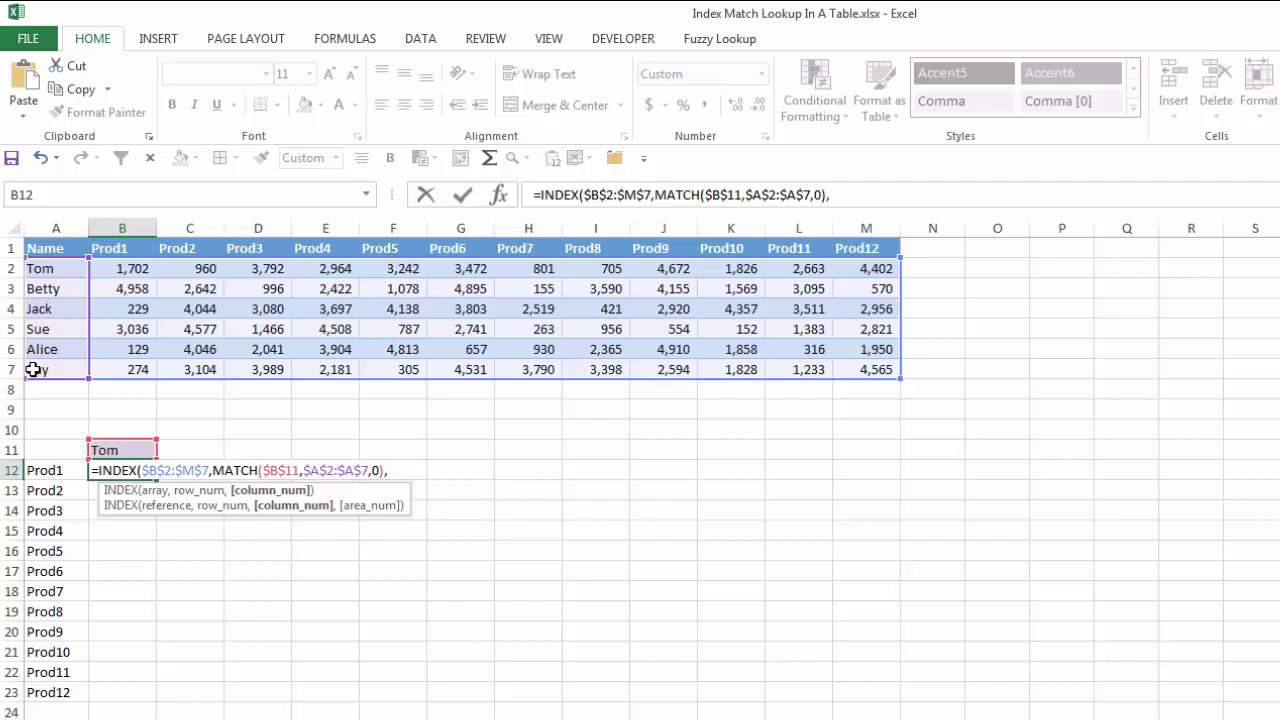
pyautogui.write('match')
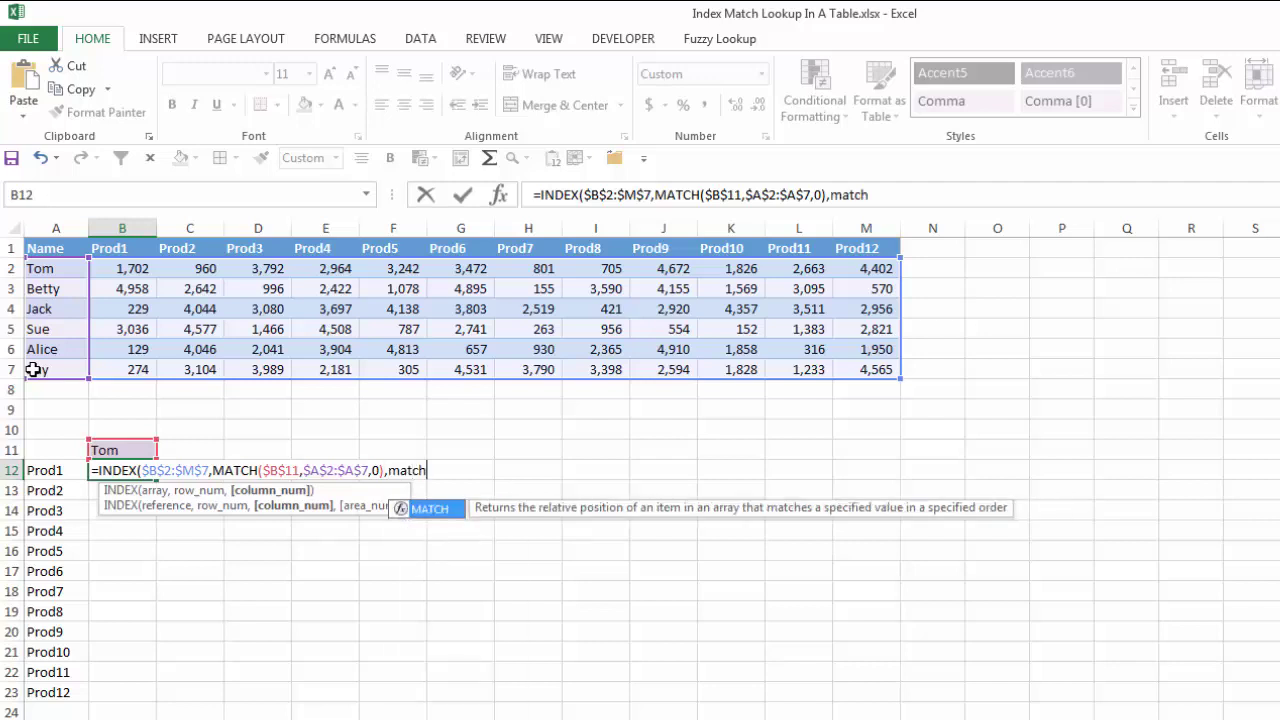
pyautogui.press('Tab')
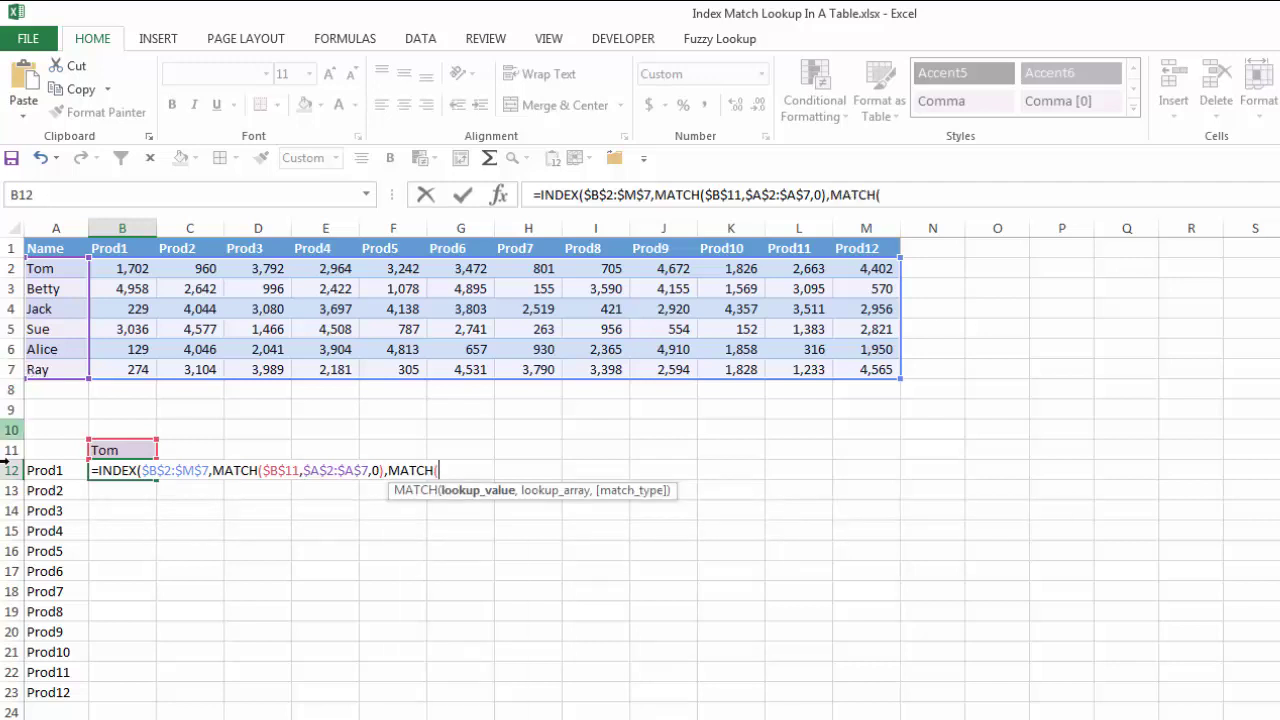
pyautogui.click(52, 471)
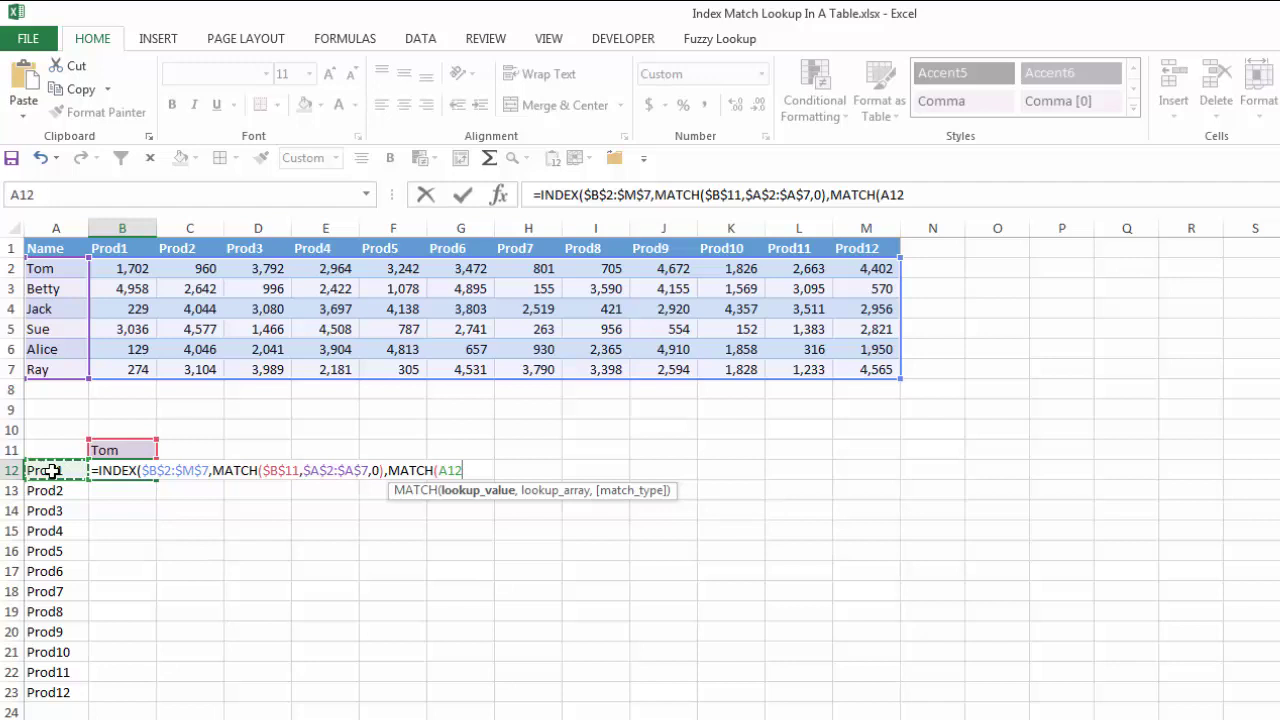
pyautogui.write(',')
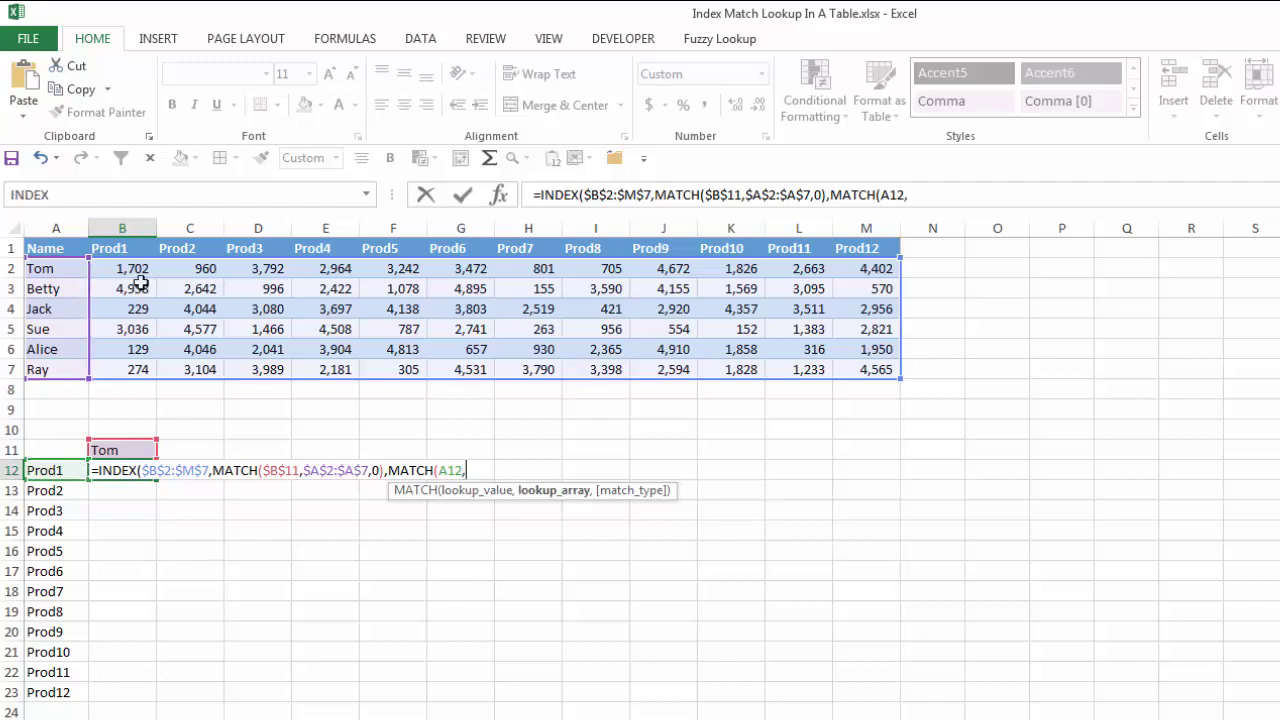
pyautogui.moveTo(133, 245)
pyautogui.mouseDown()
pyautogui.moveTo(869, 240)
pyautogui.moveTo(869, 224)
pyautogui.mouseUp()
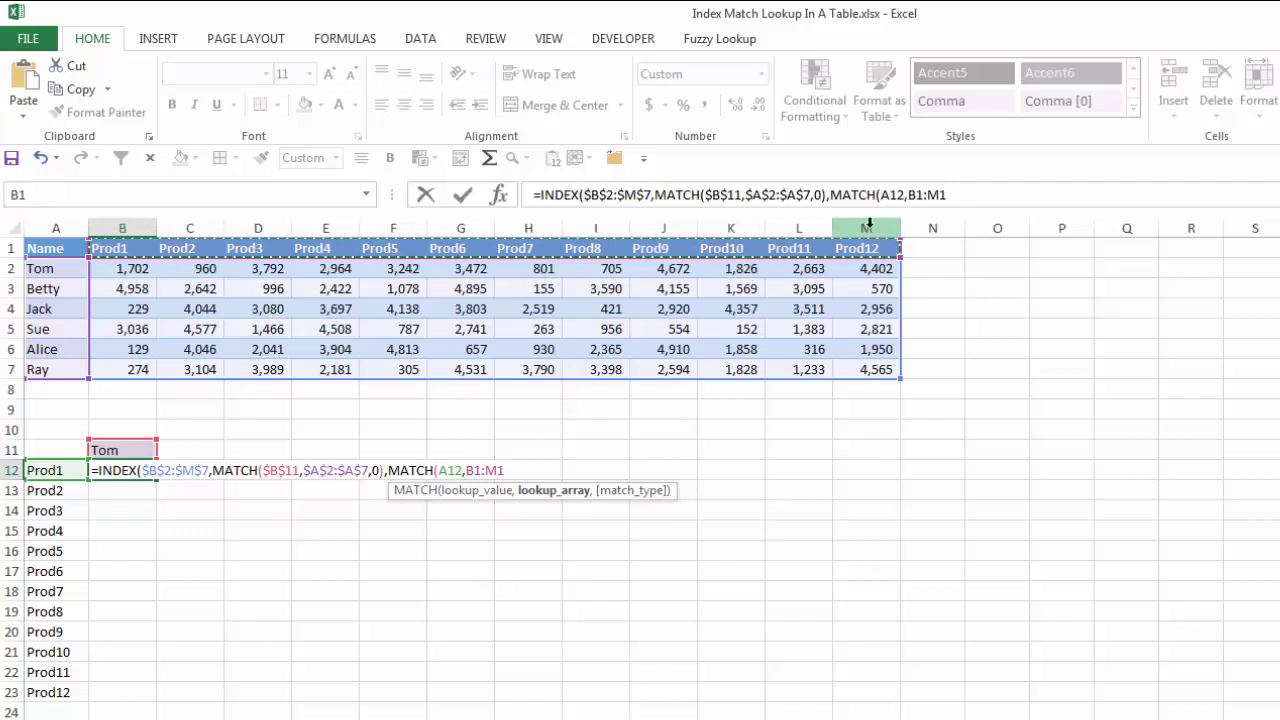
pyautogui.press('F4')
pyautogui.write(',0')
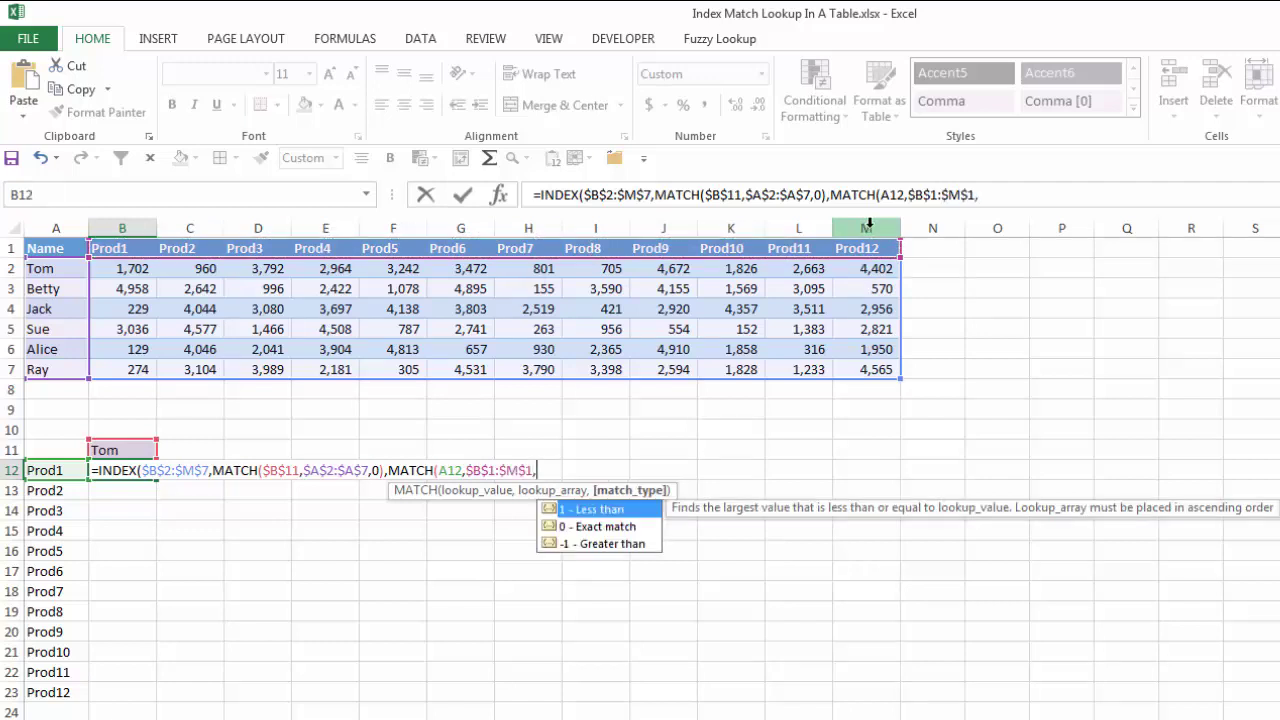
pyautogui.write(')')
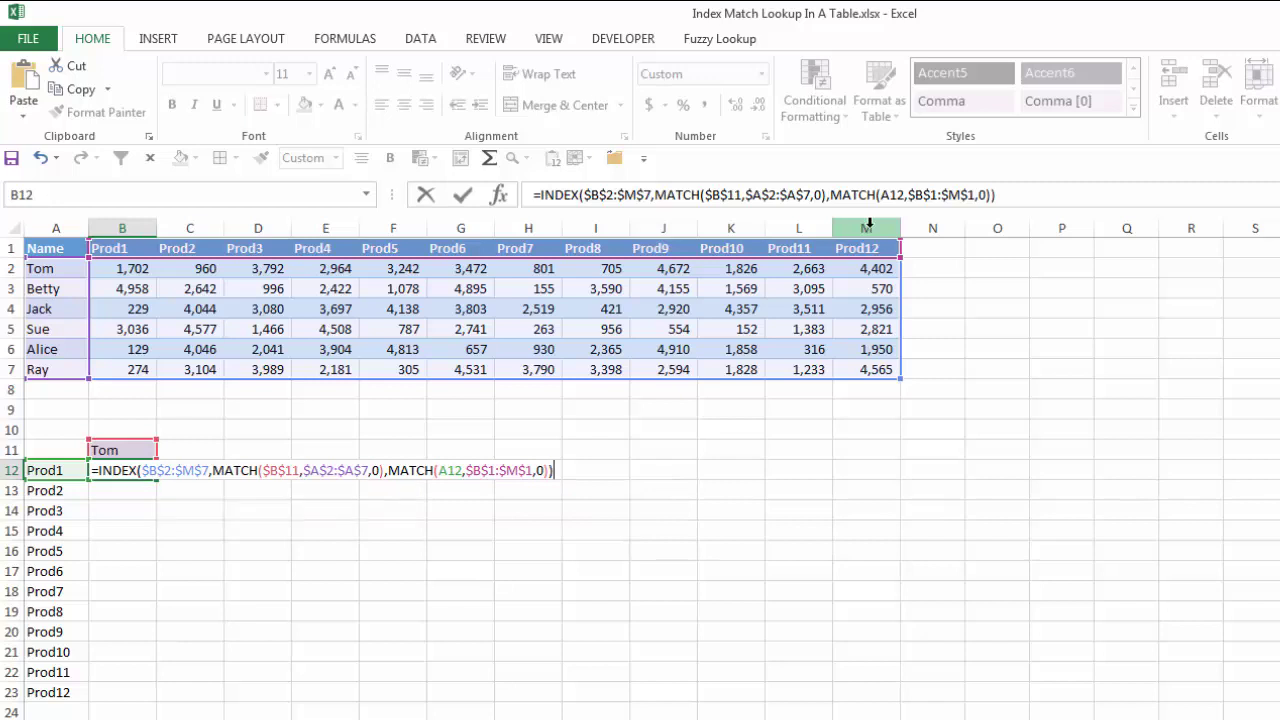
pyautogui.press('Return')
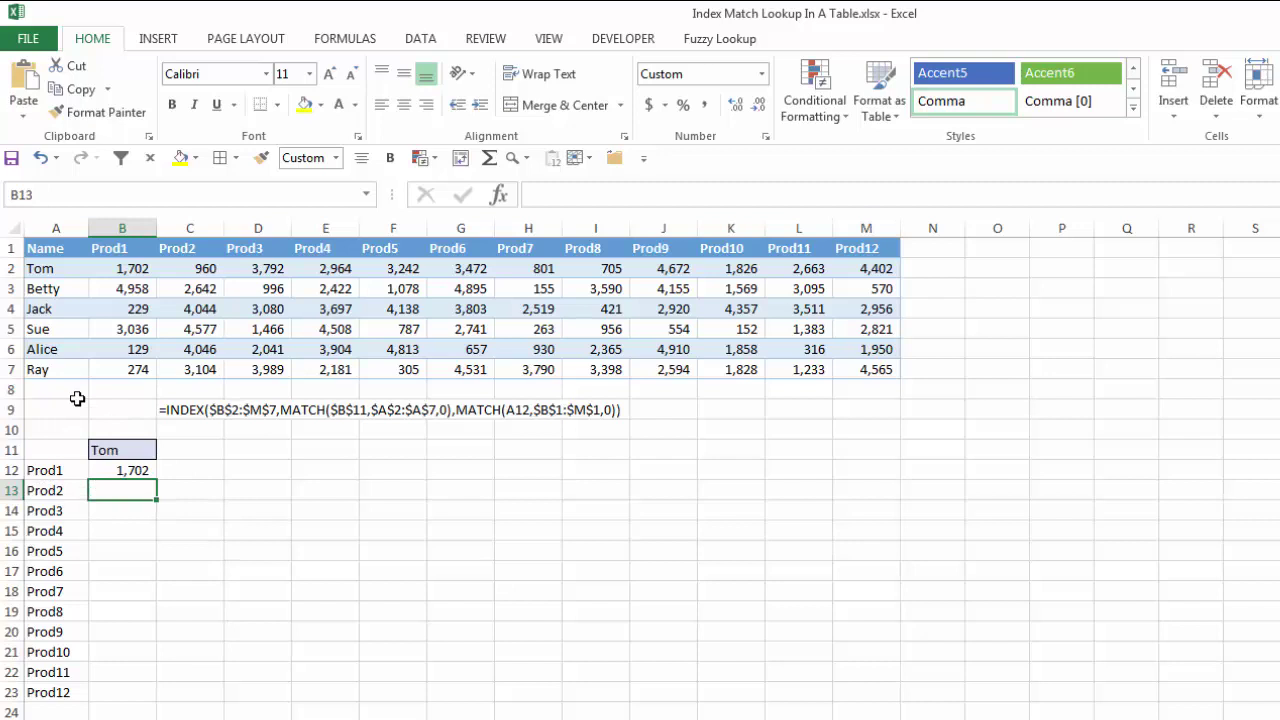
# - Review B12's formula unchanged, then fill it down through B23
pyautogui.doubleClick(141, 474)
pyautogui.press('Escape')
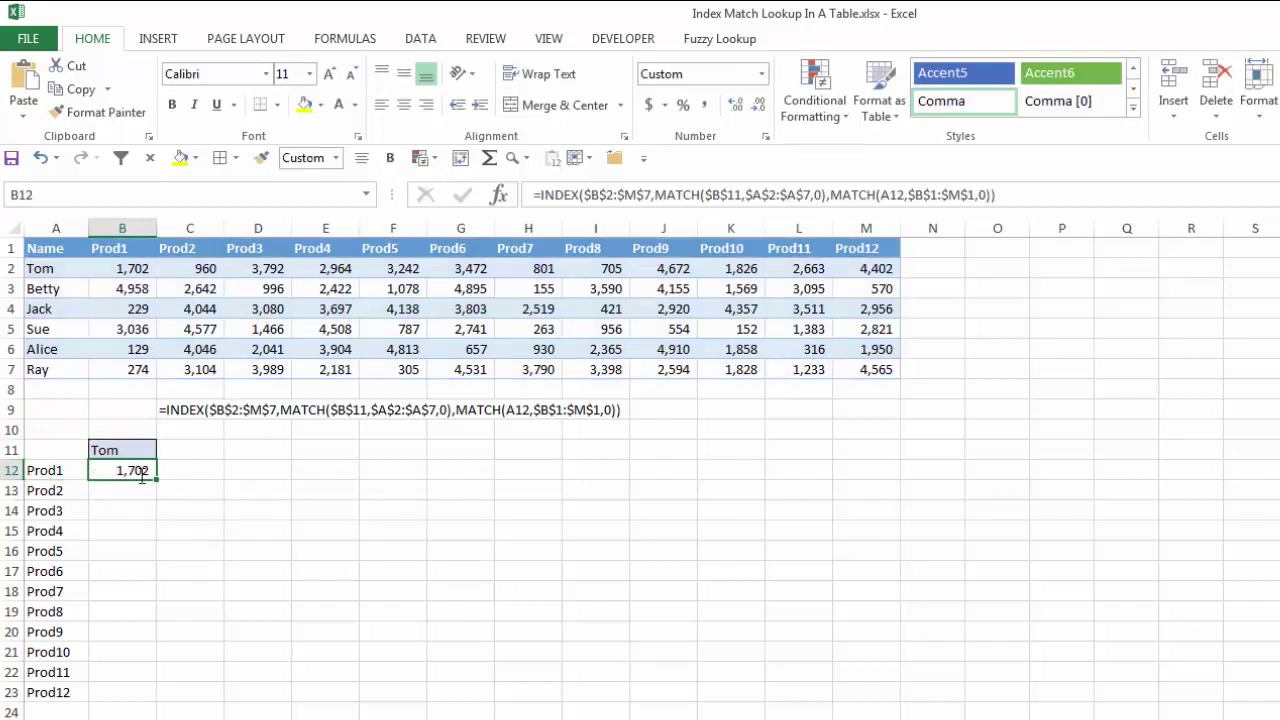
pyautogui.doubleClick(156, 481)
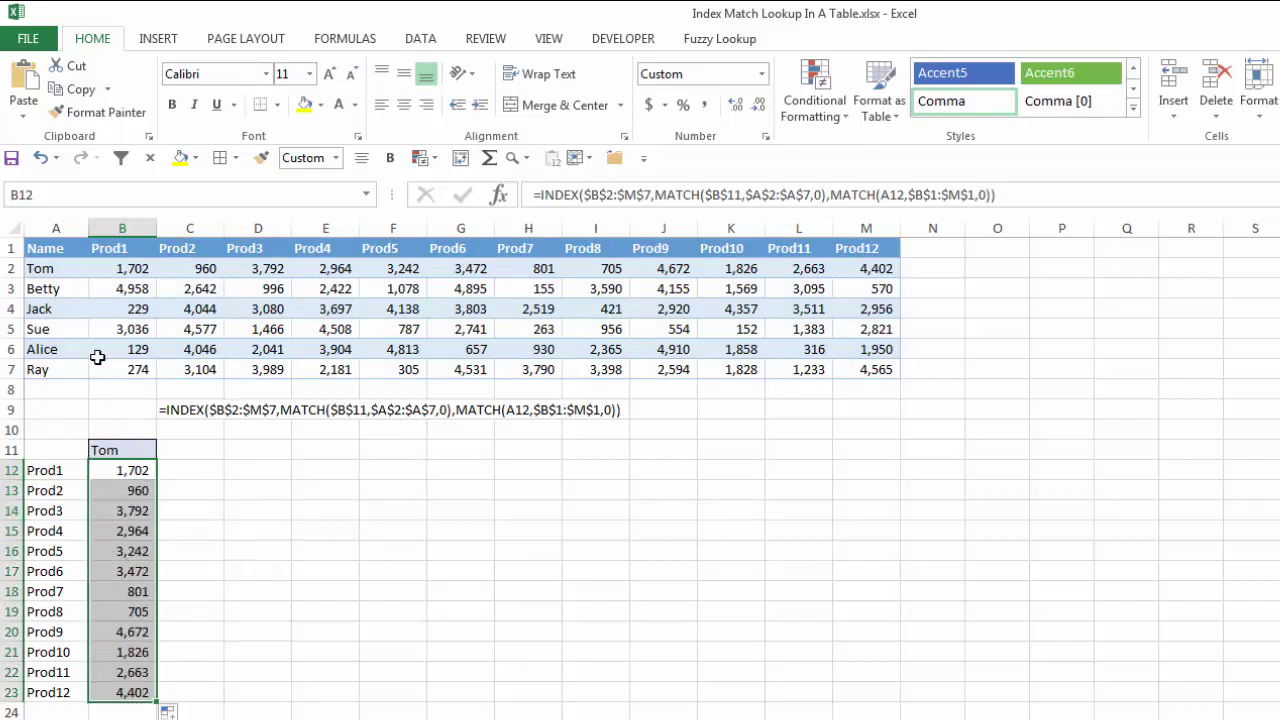
# - Choose Alice in B11 and check her Prod1 and Prod12 figures in the table
pyautogui.click(123, 452)
pyautogui.click(165, 450)
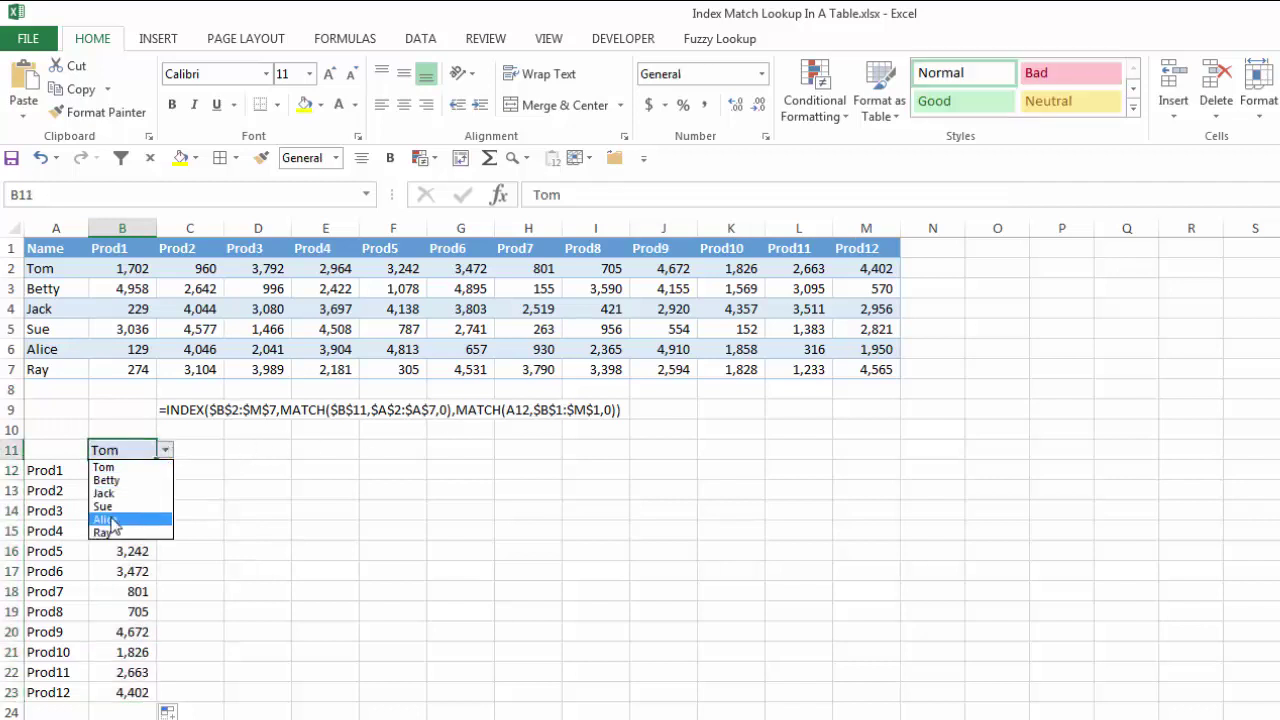
pyautogui.click(106, 519)
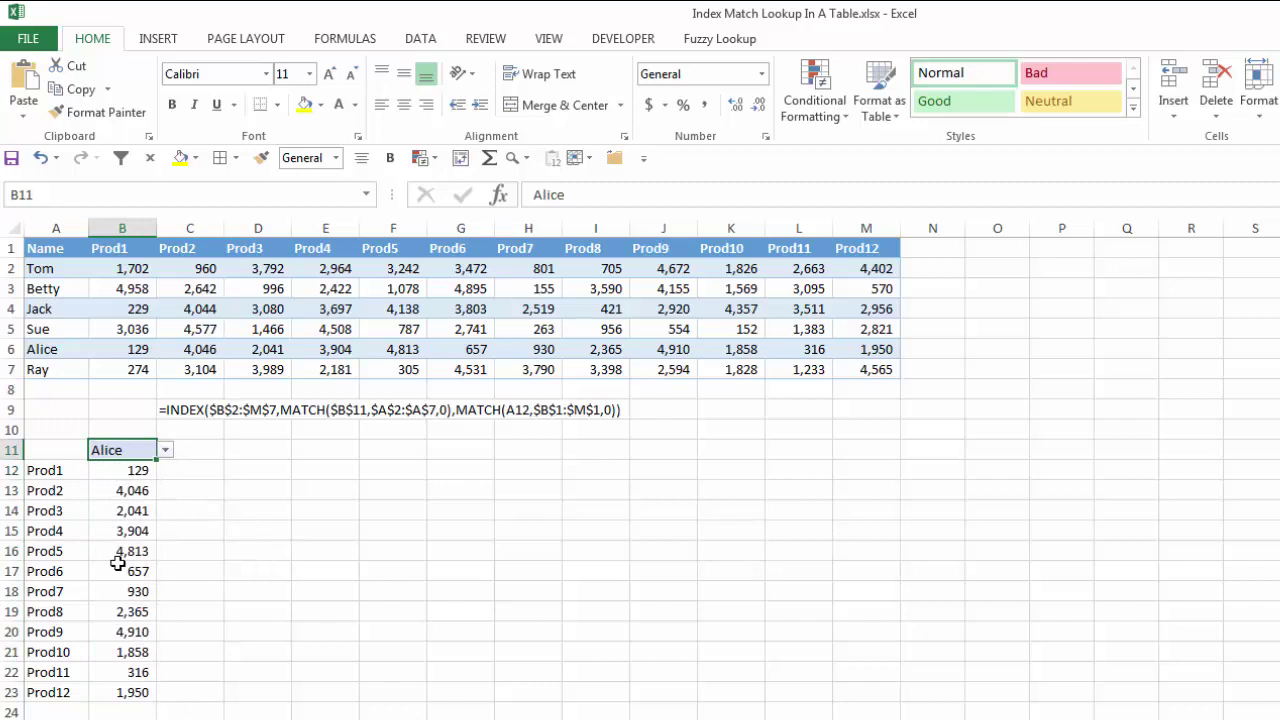
pyautogui.click(118, 352)
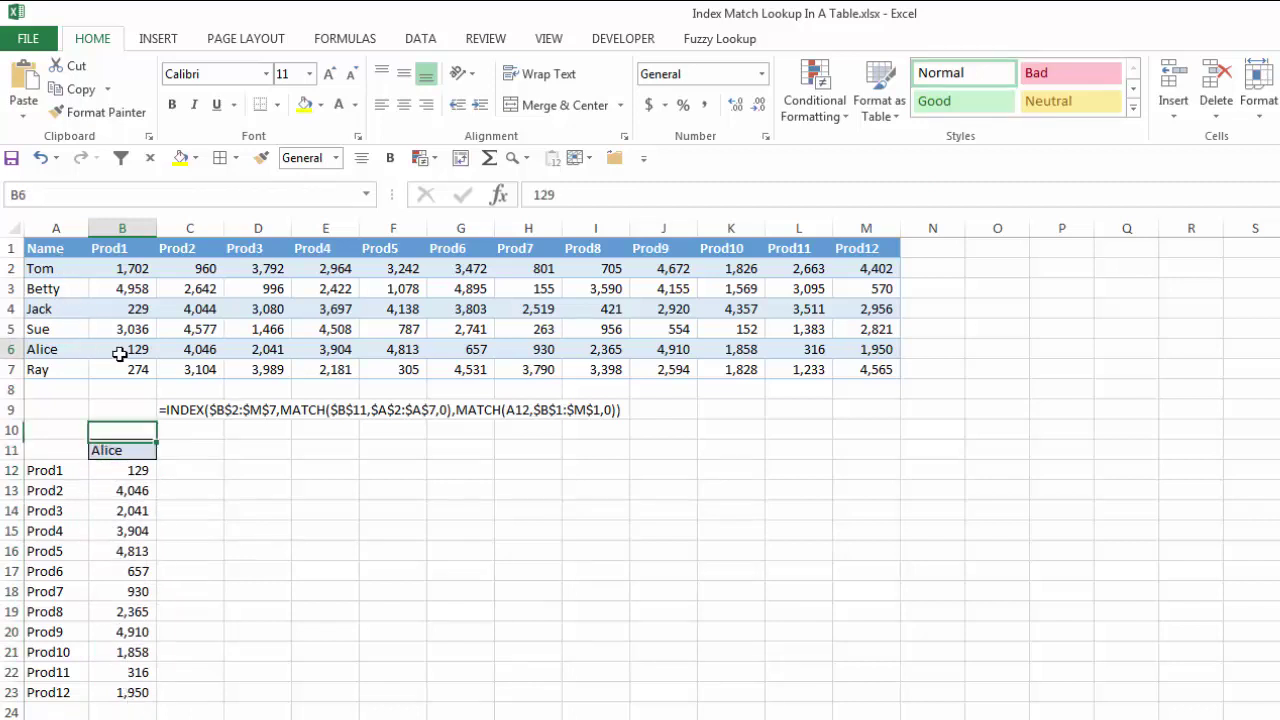
pyautogui.click(880, 350)
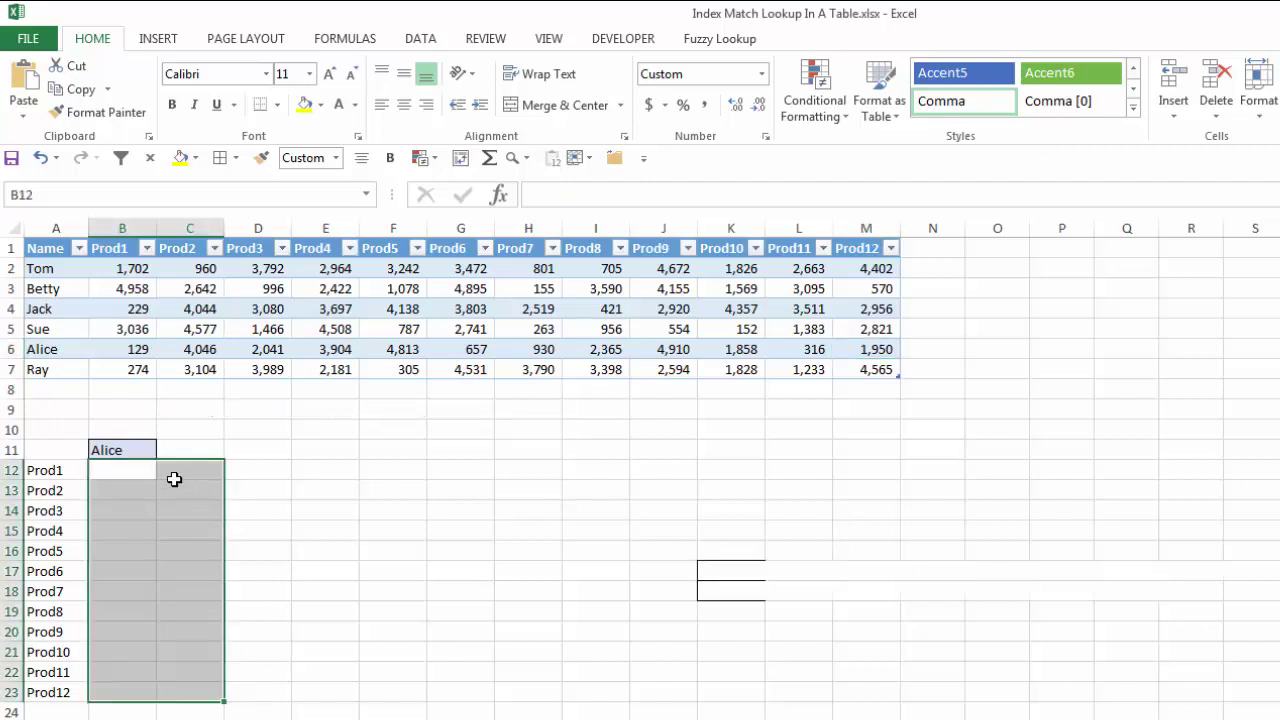
# - Start a new B12 formula: INDEX over the SalesData figures, matching $B$11 in the Name column
pyautogui.click(140, 470)
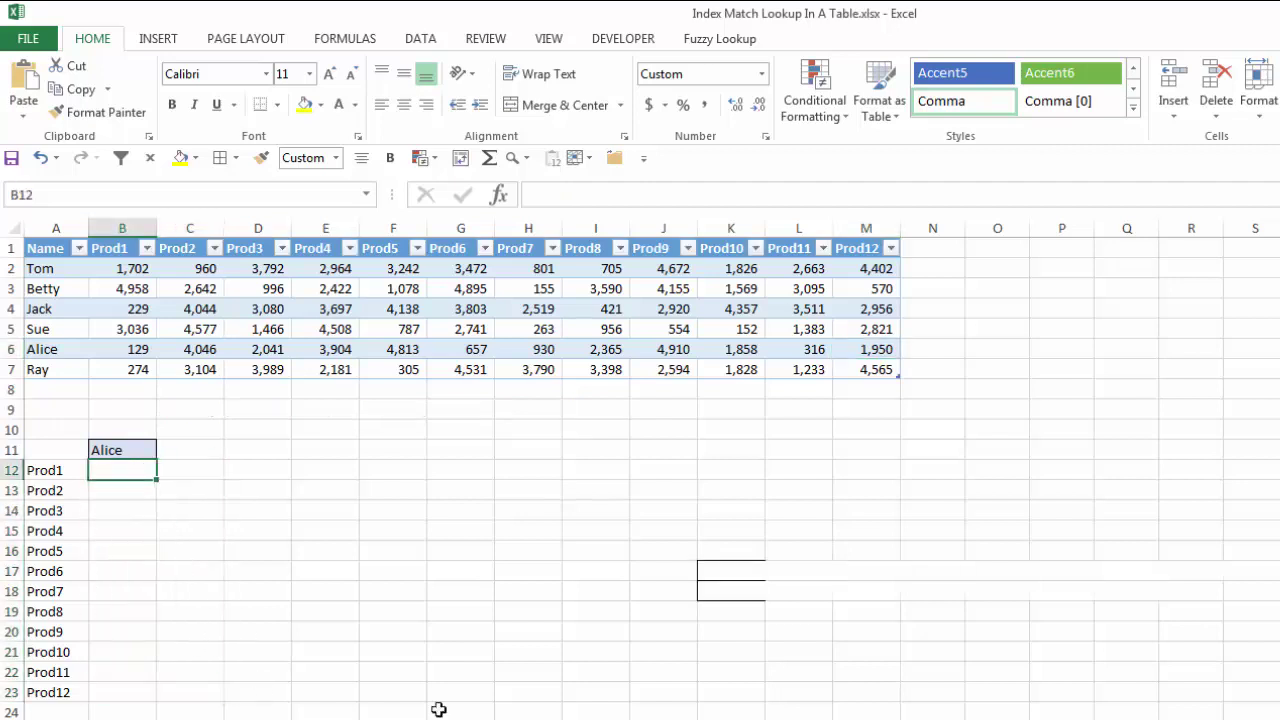
pyautogui.write('=')
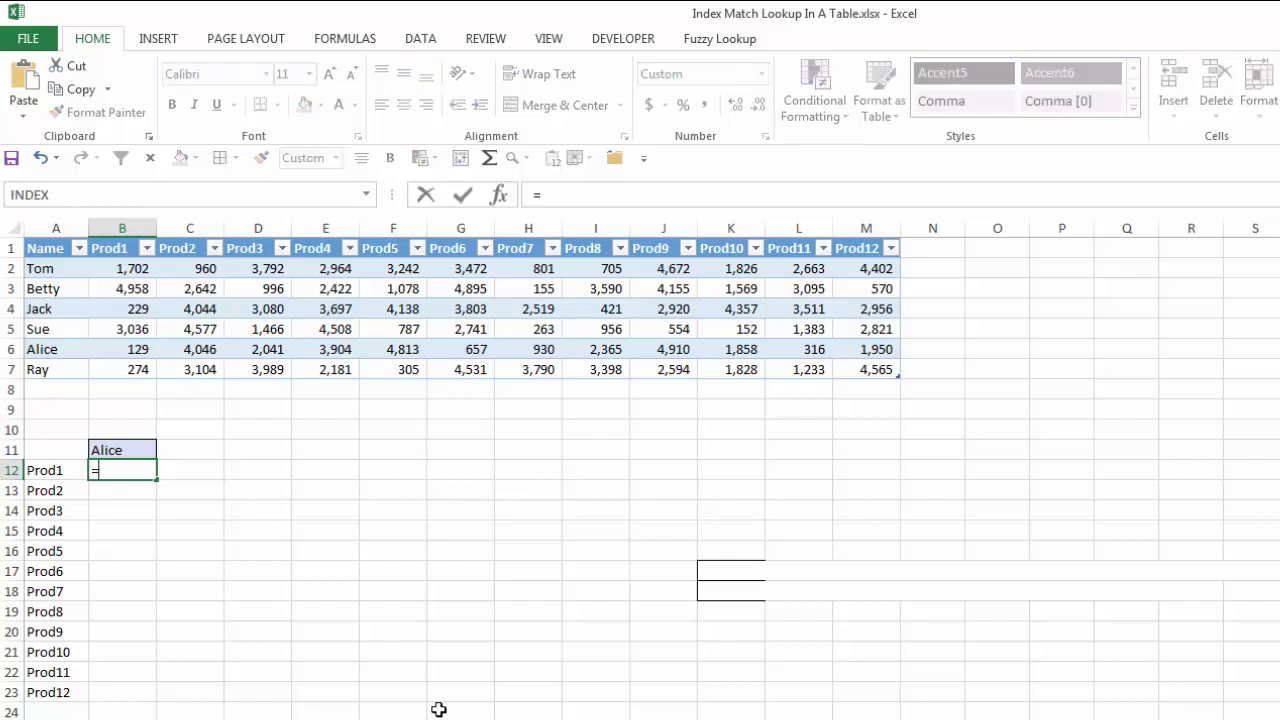
pyautogui.write('ind')
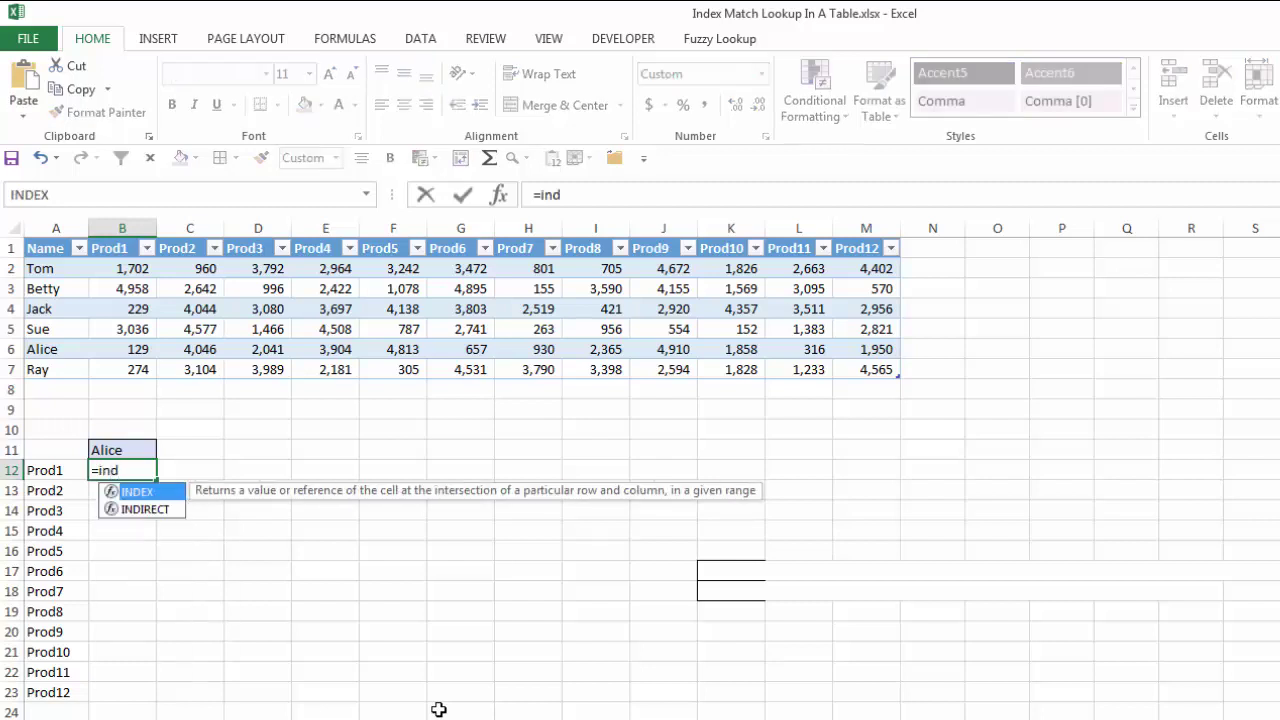
pyautogui.press('Tab')
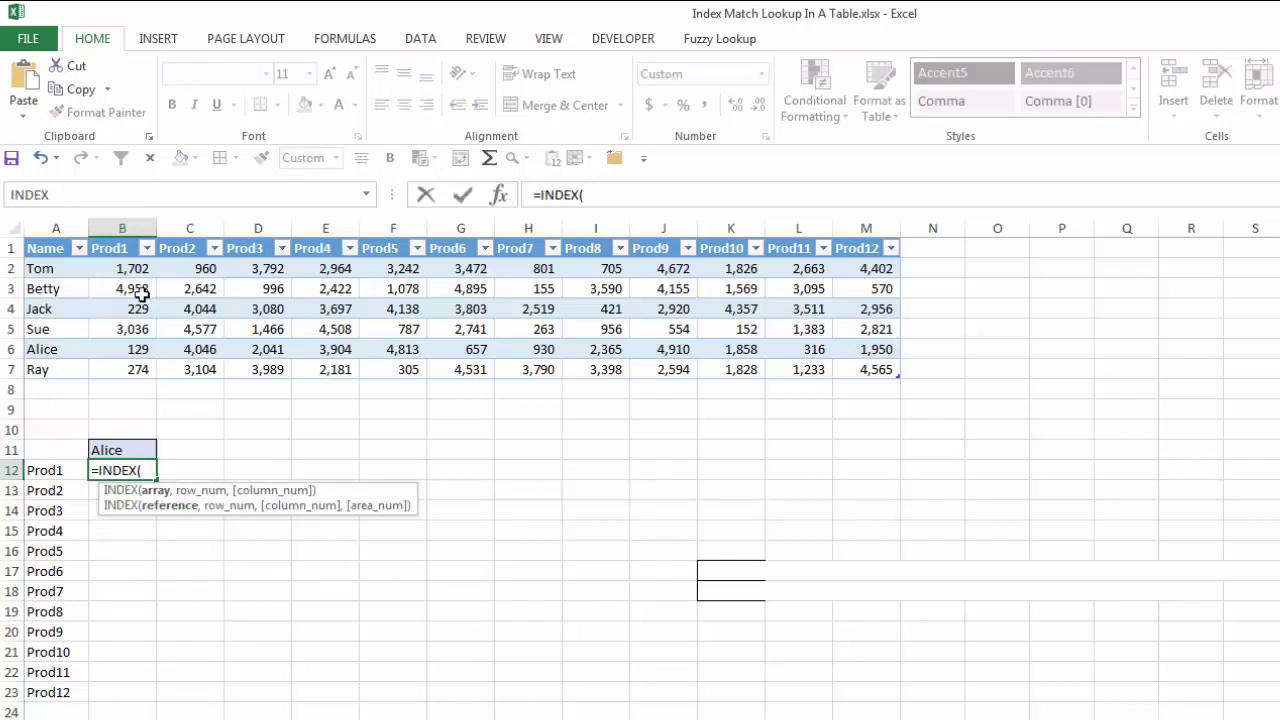
pyautogui.moveTo(133, 268)
pyautogui.mouseDown()
pyautogui.moveTo(501, 293)
pyautogui.moveTo(866, 369)
pyautogui.mouseUp()
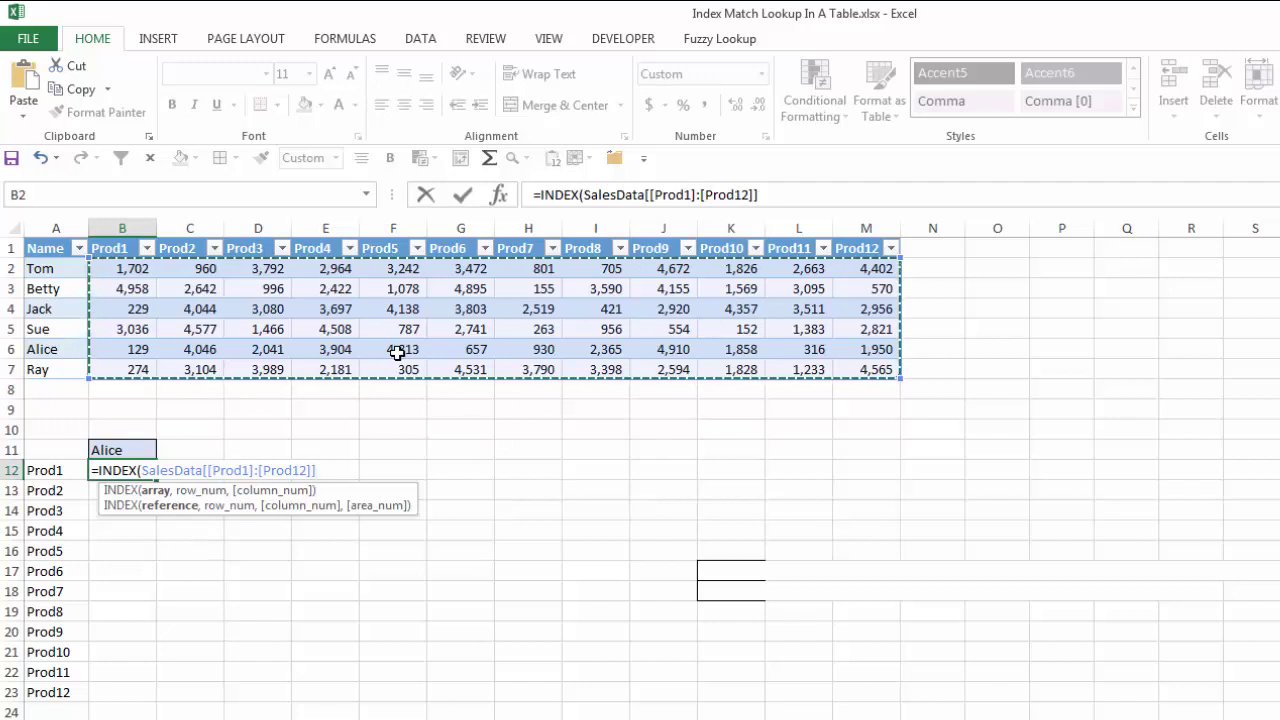
pyautogui.write(',')
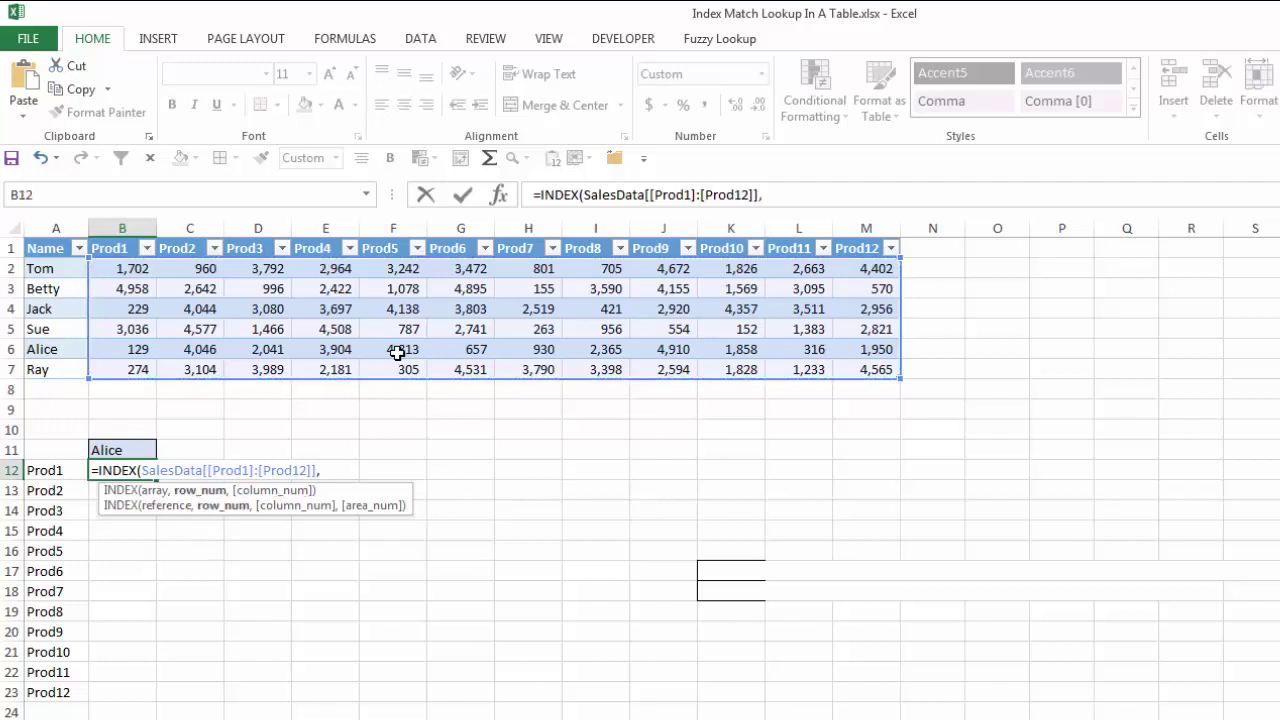
pyautogui.write('match')
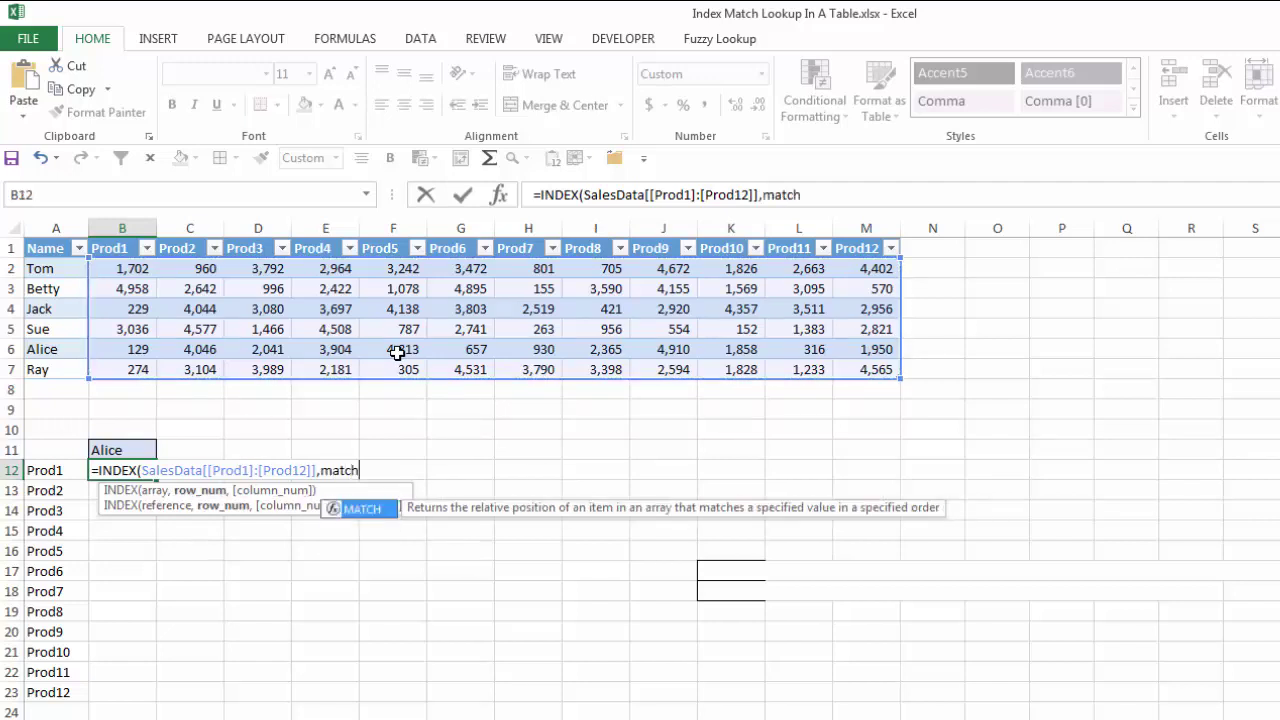
pyautogui.press('Tab')
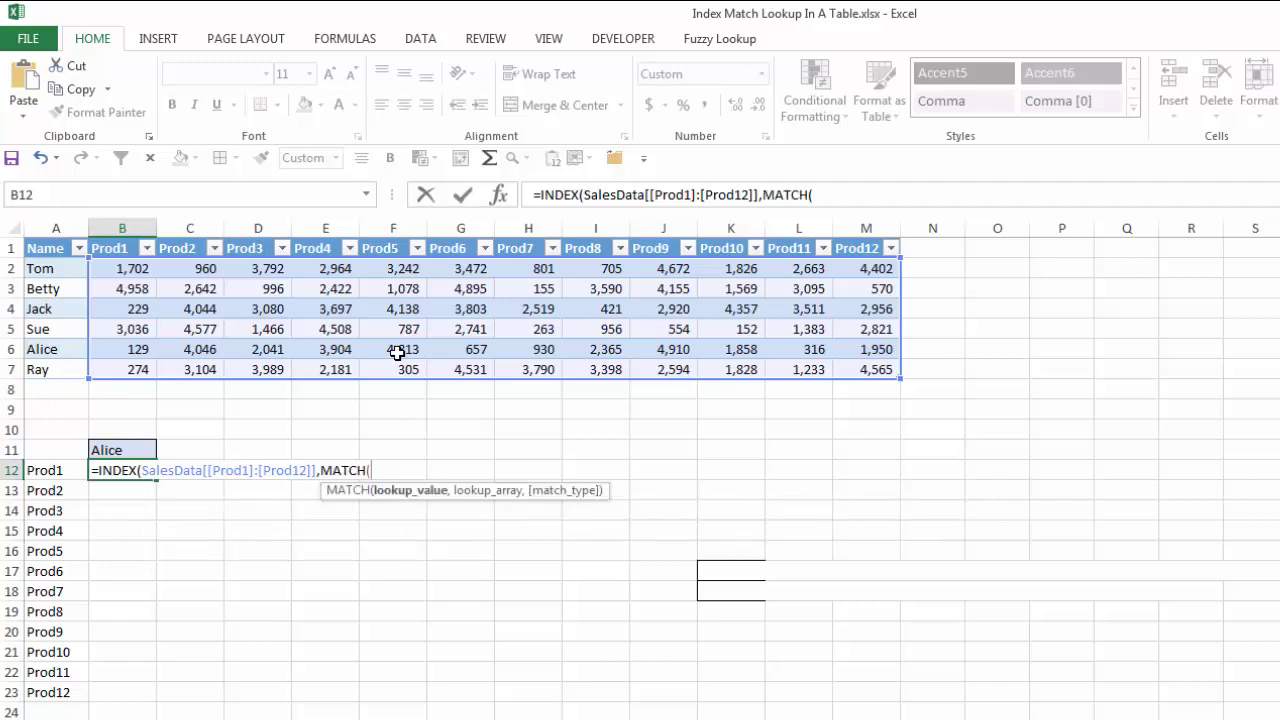
pyautogui.click(118, 443)
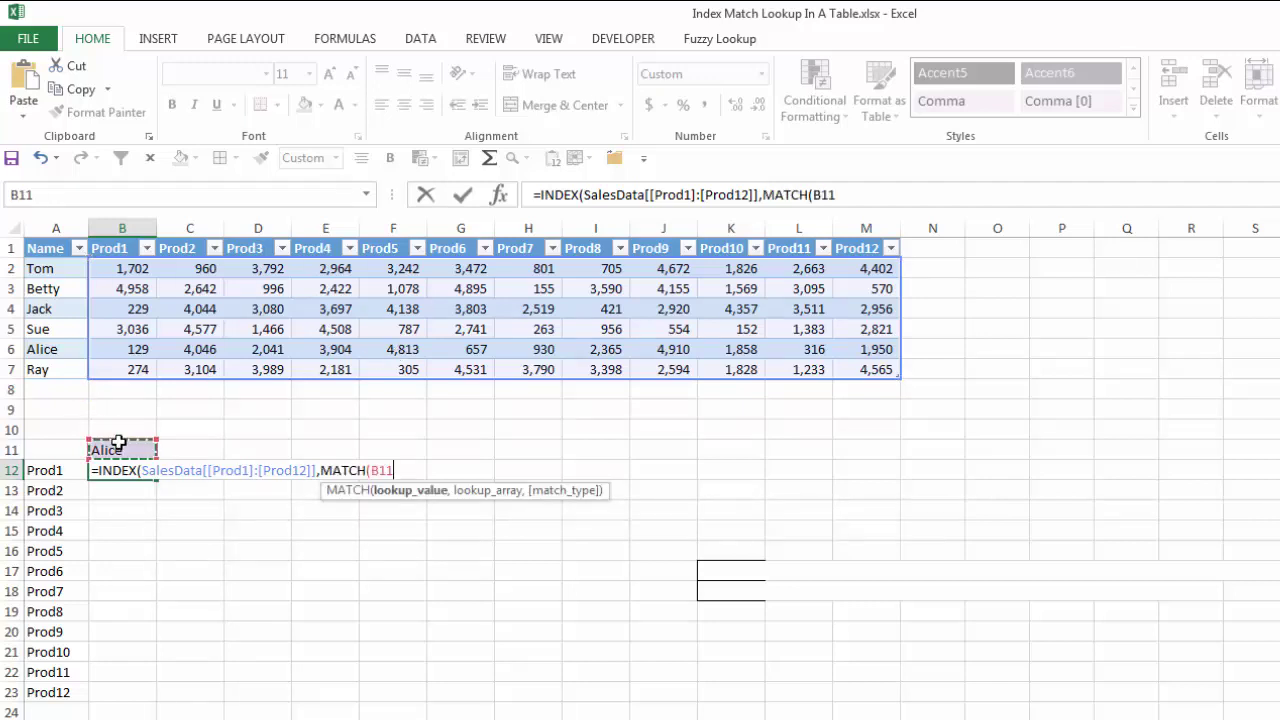
pyautogui.press('F4')
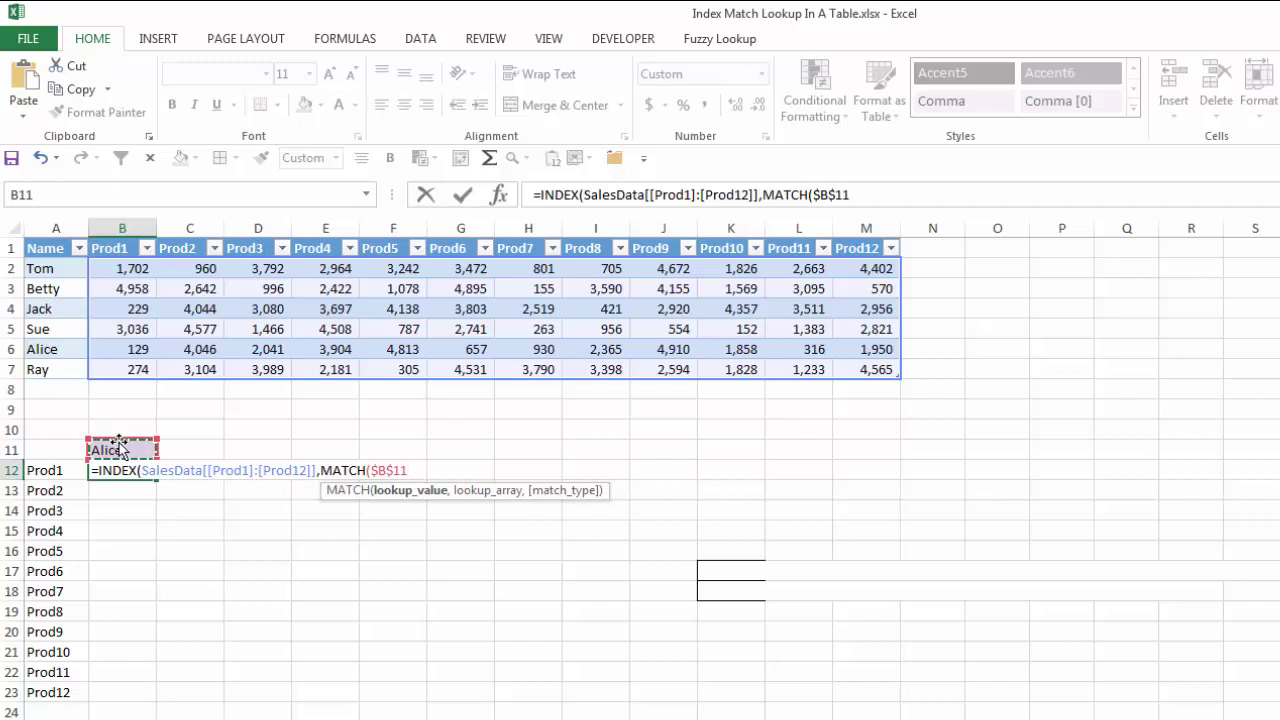
pyautogui.write(',')
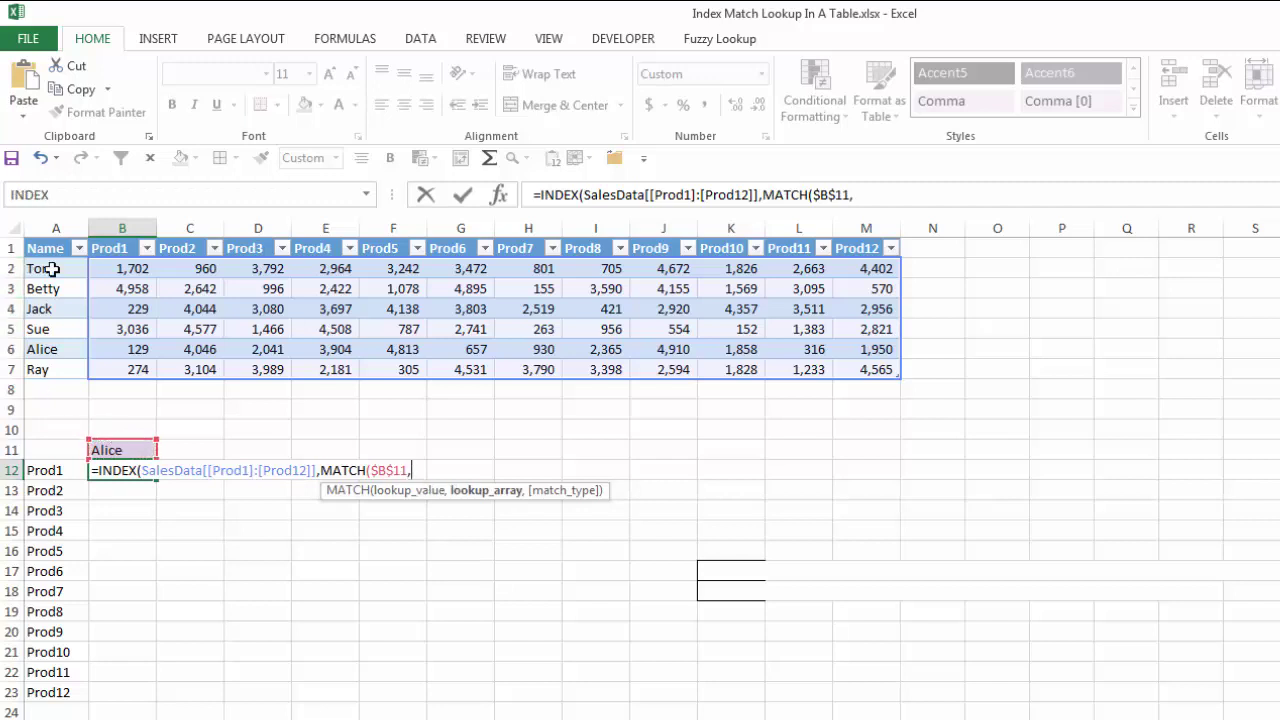
pyautogui.moveTo(52, 269); pyautogui.dragTo(74, 372)
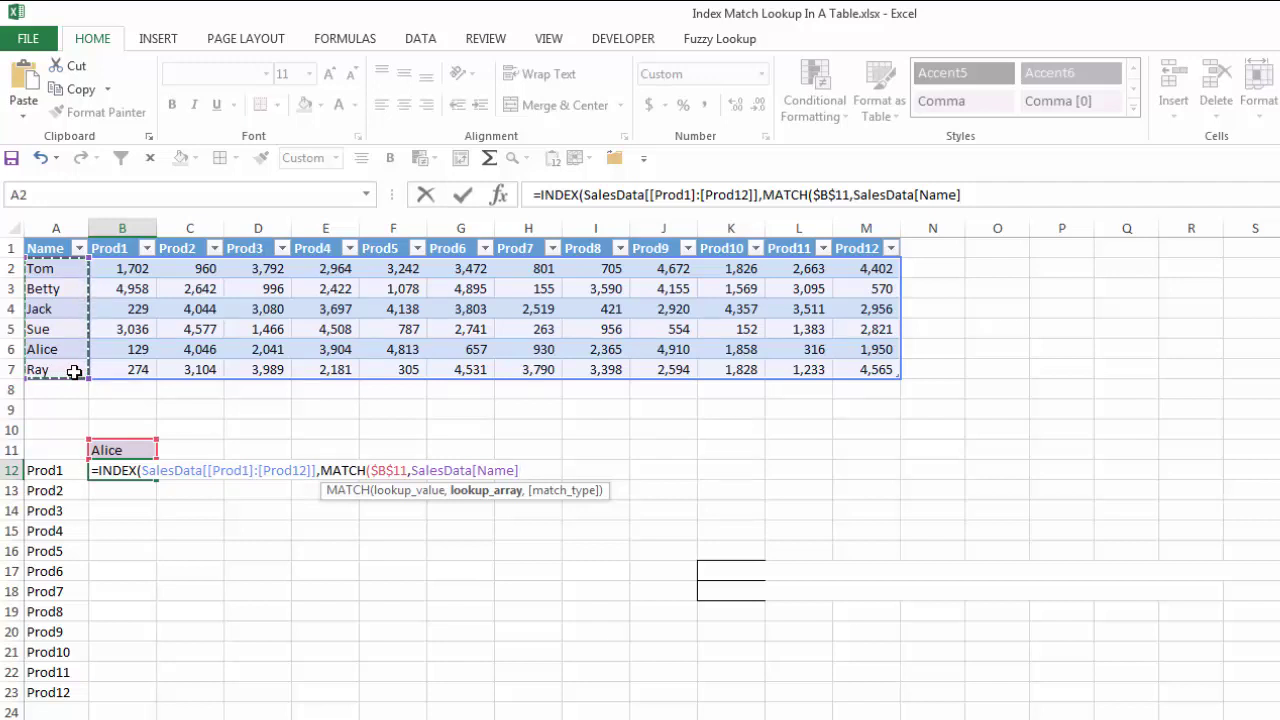
# - Add a second MATCH of A12 against the table's product headers and commit, returning 129
pyautogui.write(',')
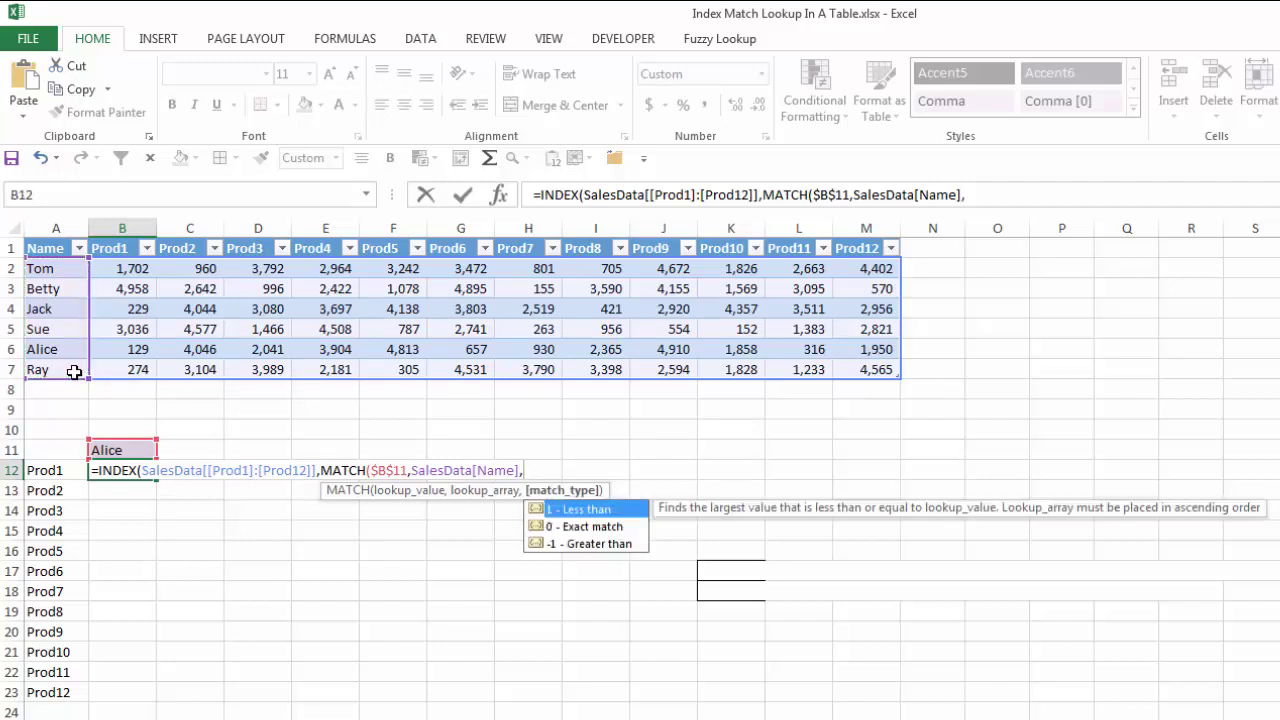
pyautogui.write('0),')
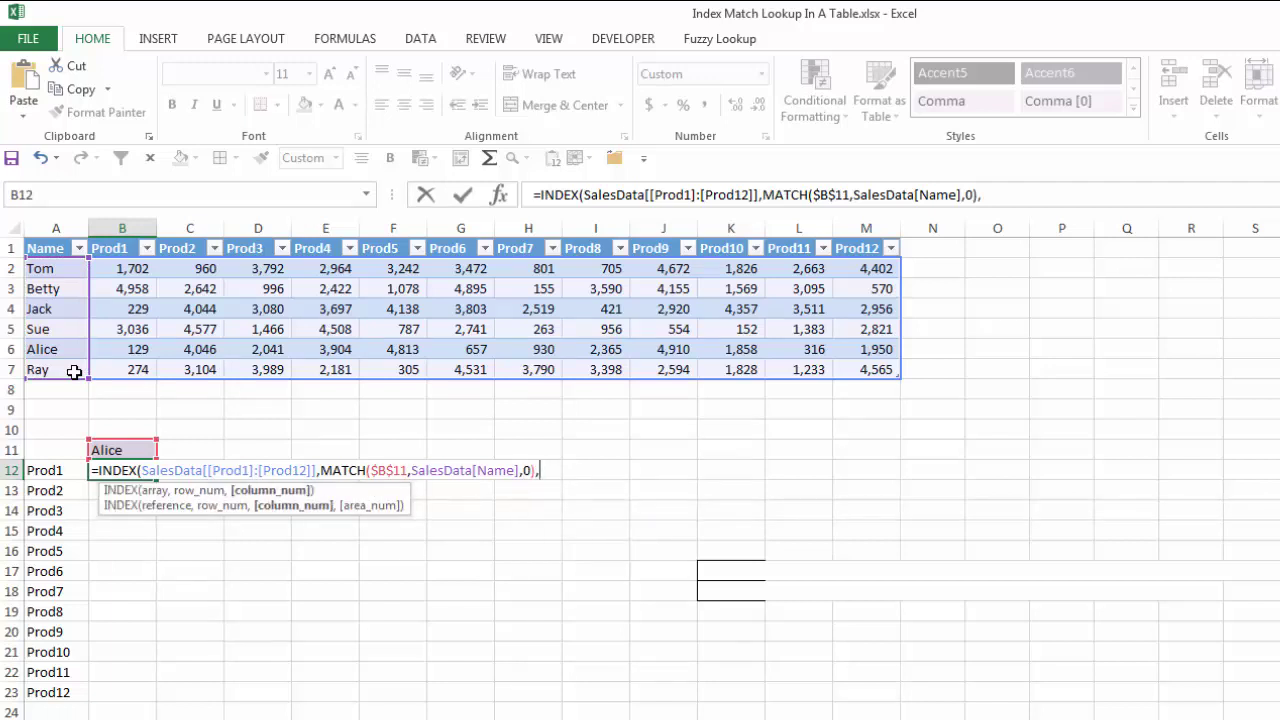
pyautogui.write('mat')
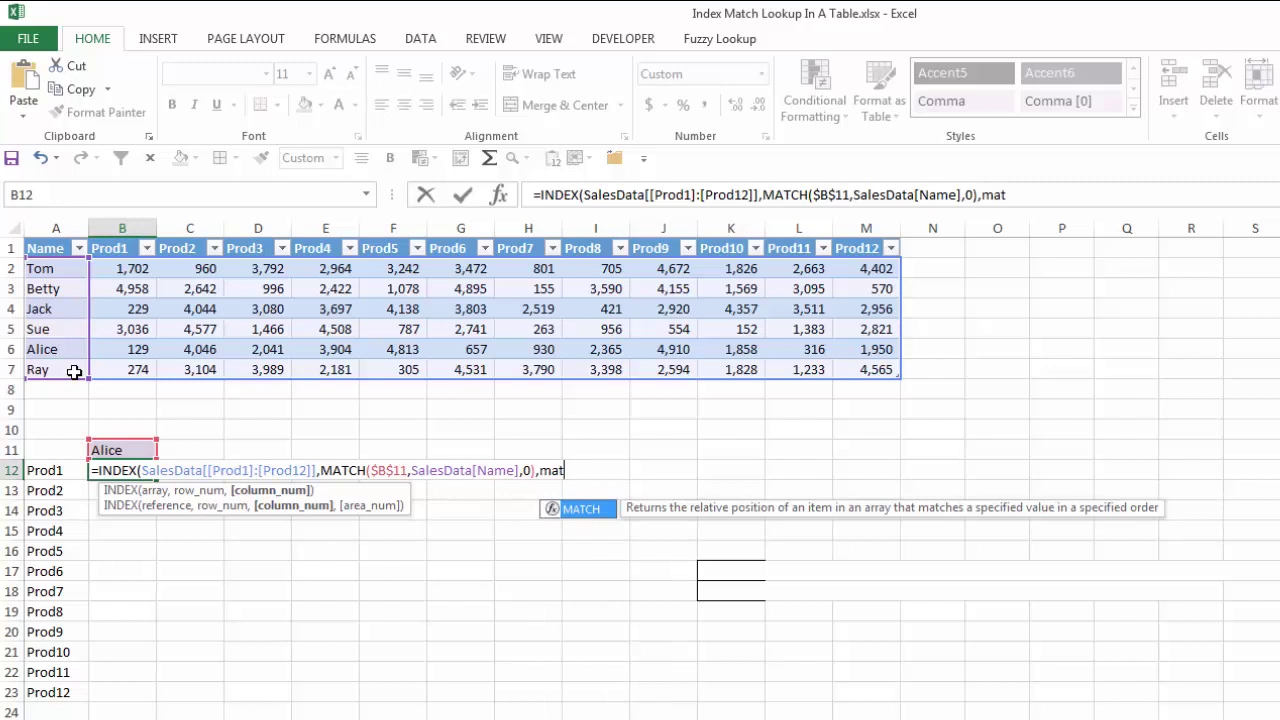
pyautogui.press('Tab')
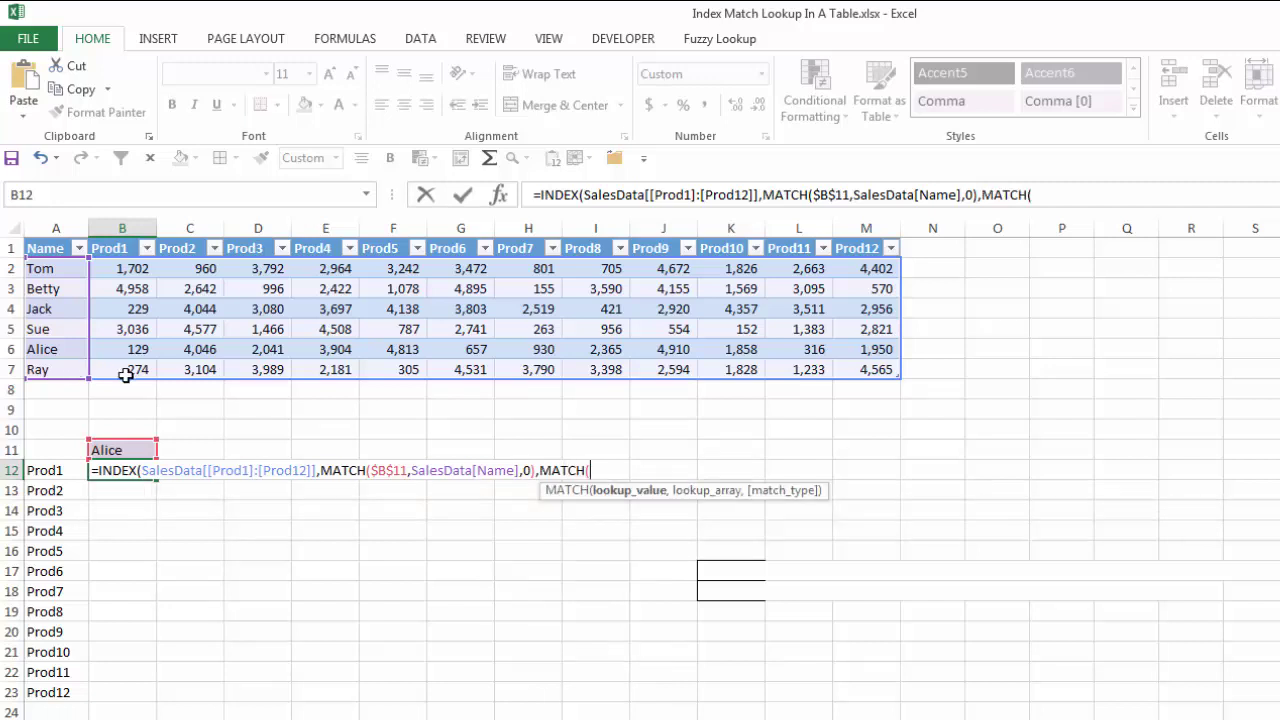
pyautogui.click(48, 470)
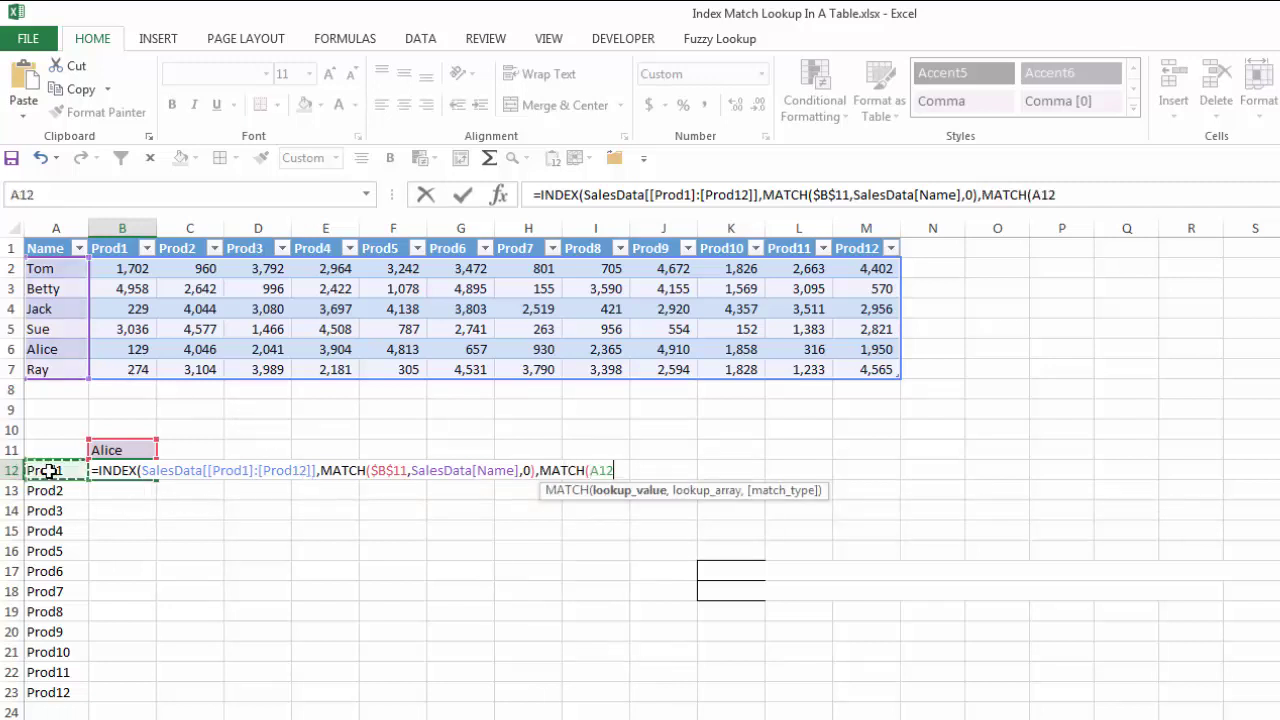
pyautogui.write(',')
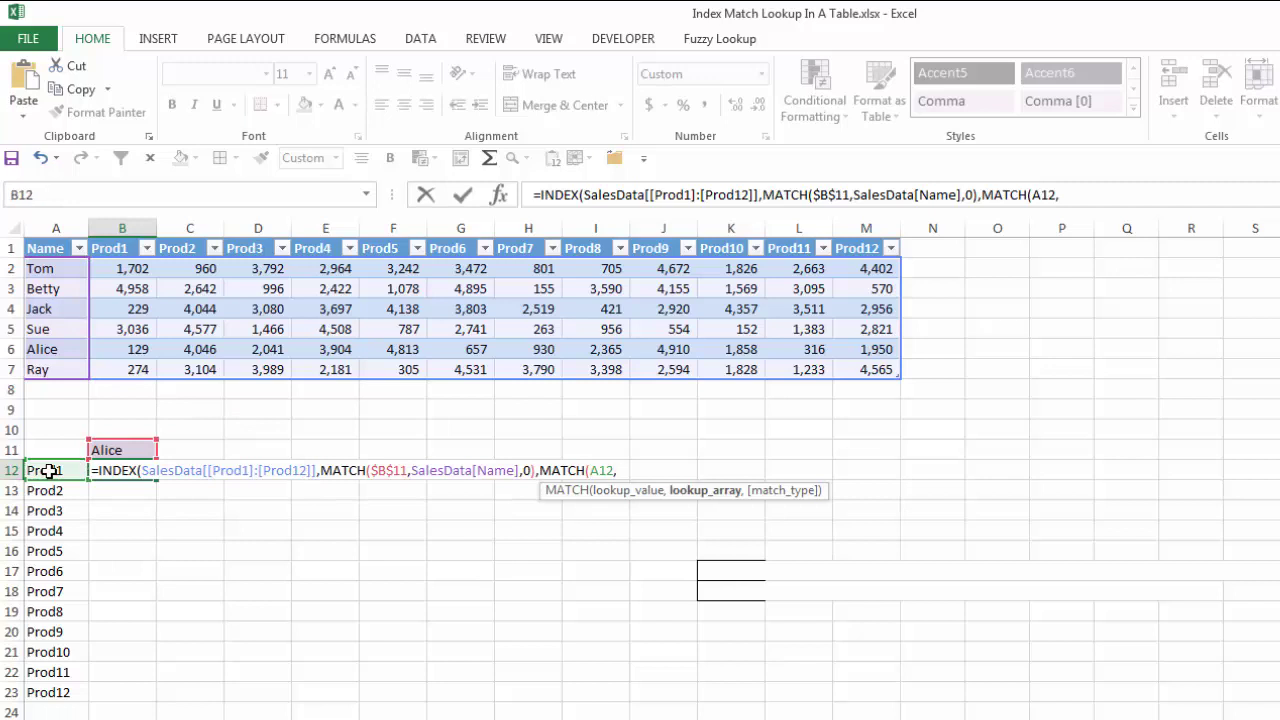
pyautogui.moveTo(121, 249)
pyautogui.mouseDown()
pyautogui.moveTo(543, 229)
pyautogui.moveTo(862, 238)
pyautogui.mouseUp()
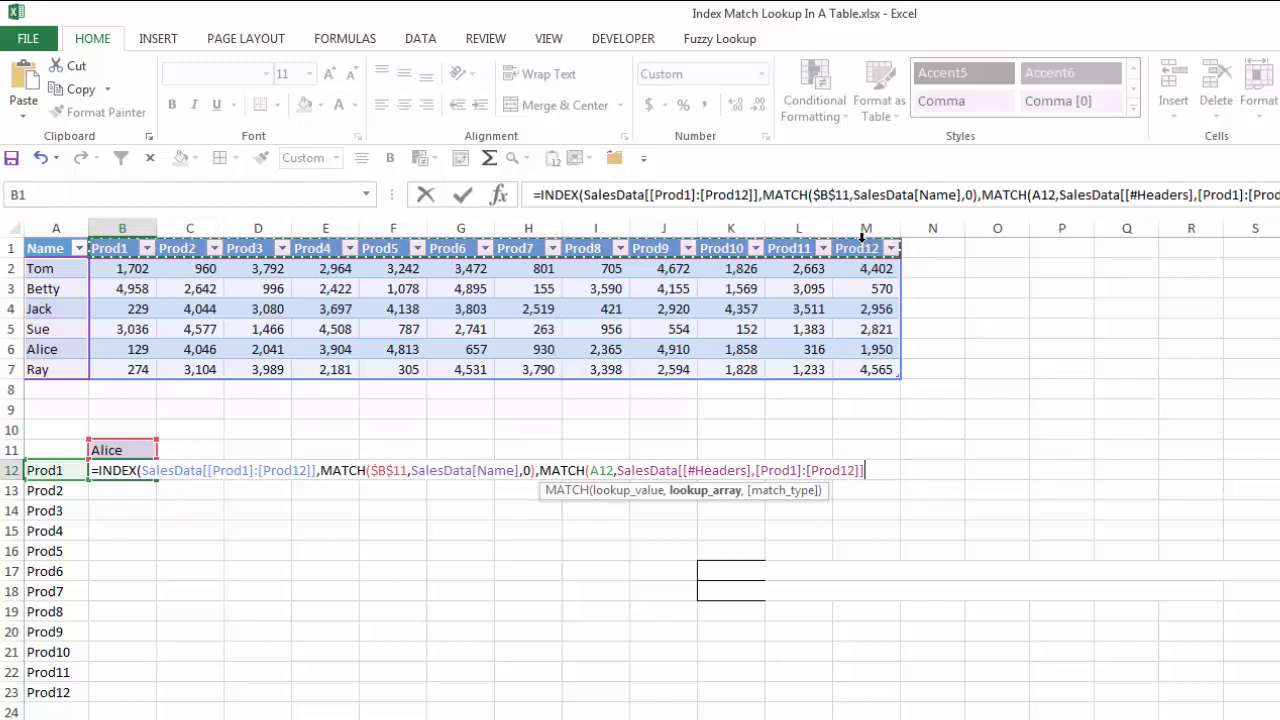
pyautogui.write(',0')
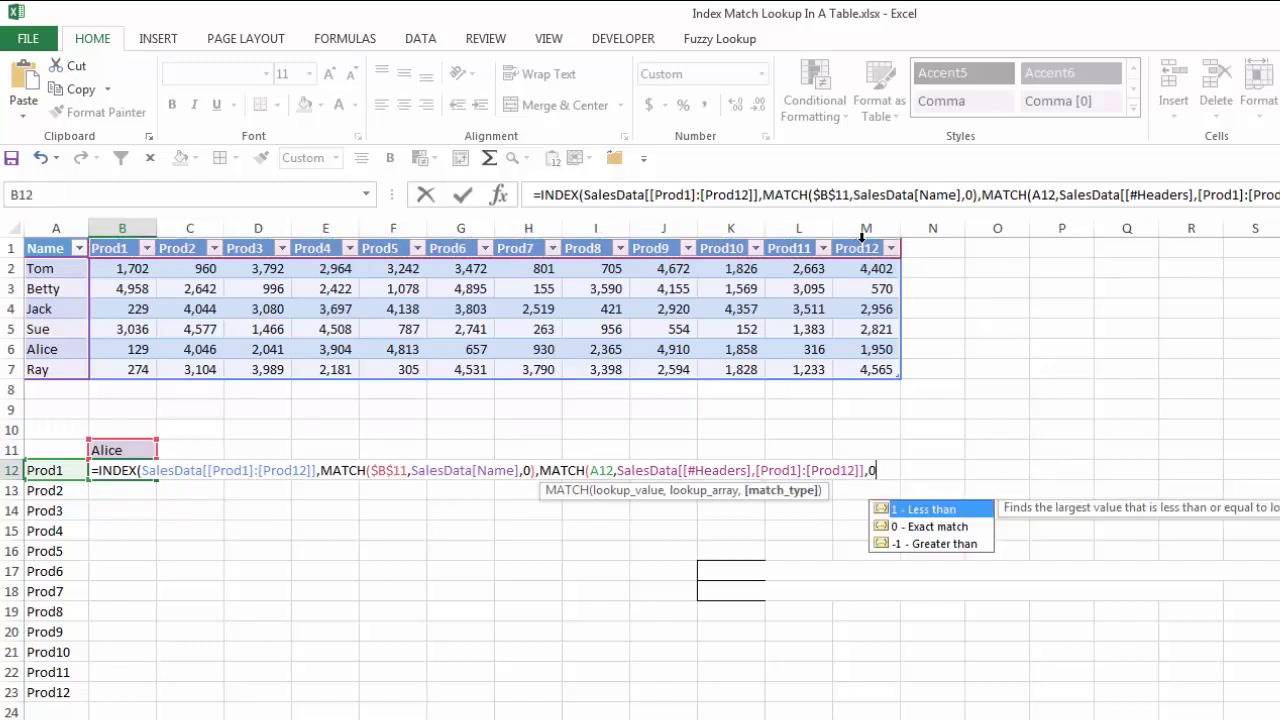
pyautogui.write('))')
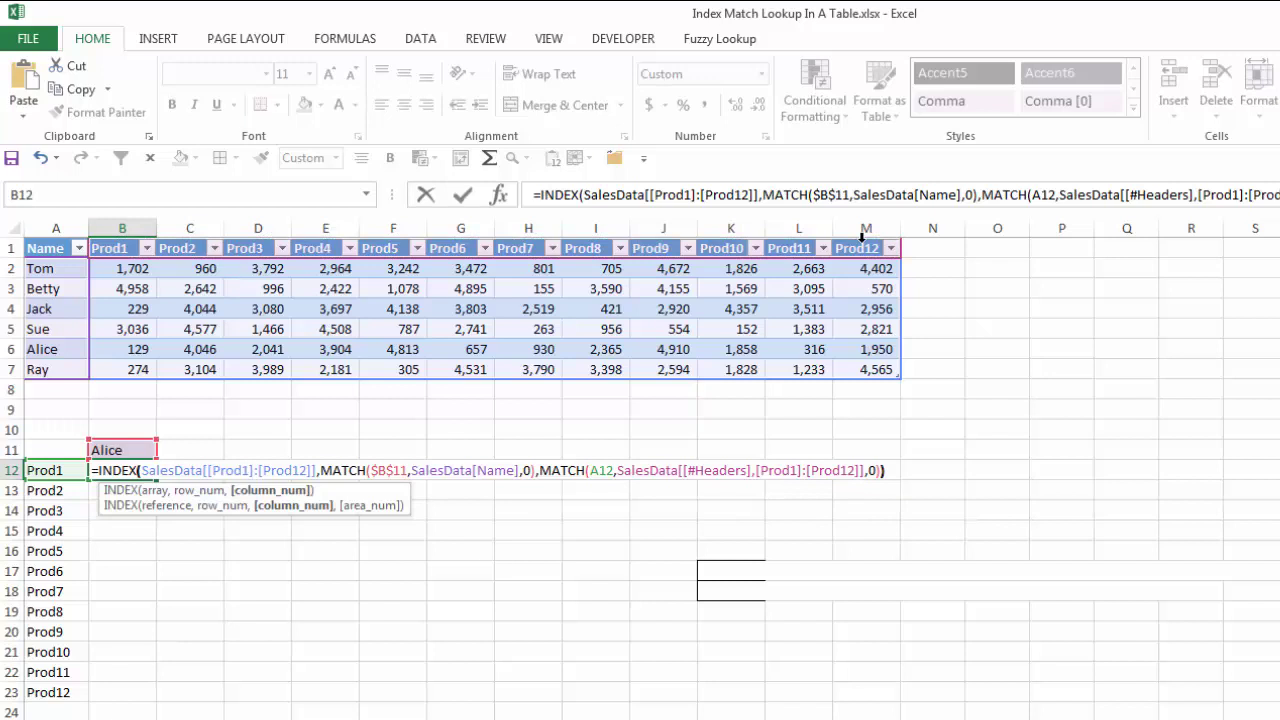
pyautogui.press('Return')
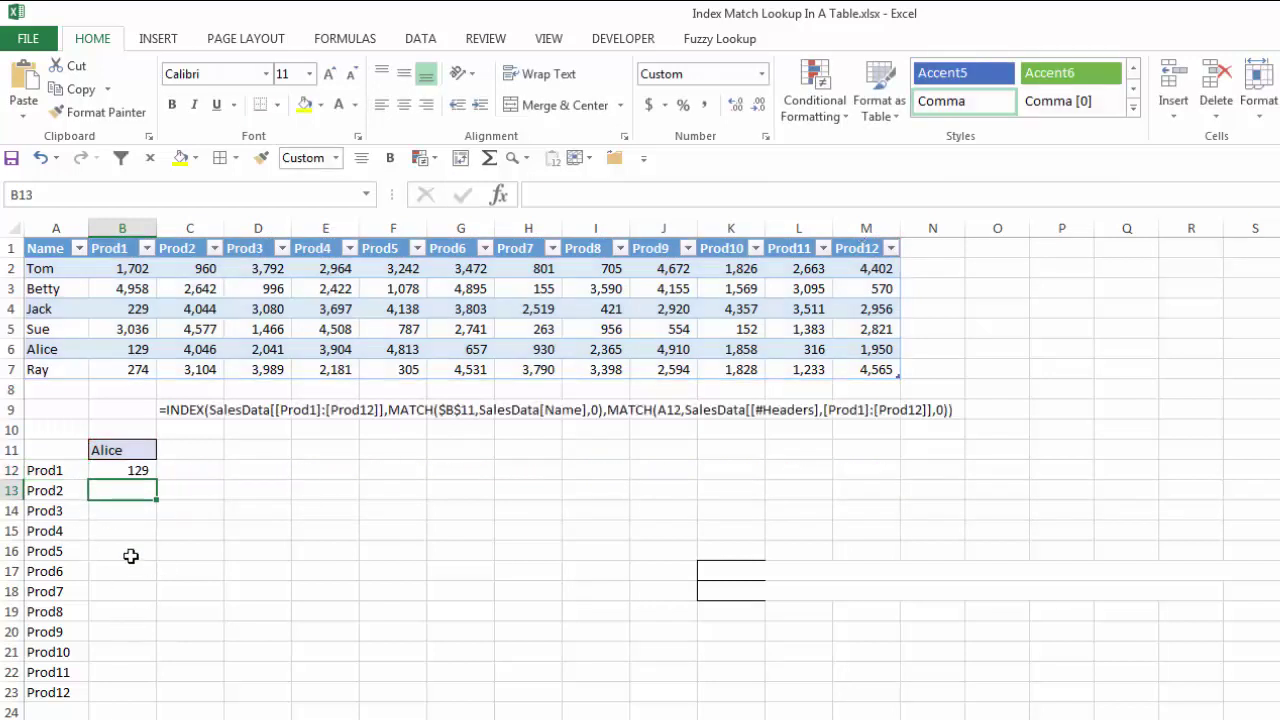
# - Fill the B12 formula down to B23 and pick Betty from the B11 dropdown
pyautogui.press('Up')
pyautogui.doubleClick(156, 481)
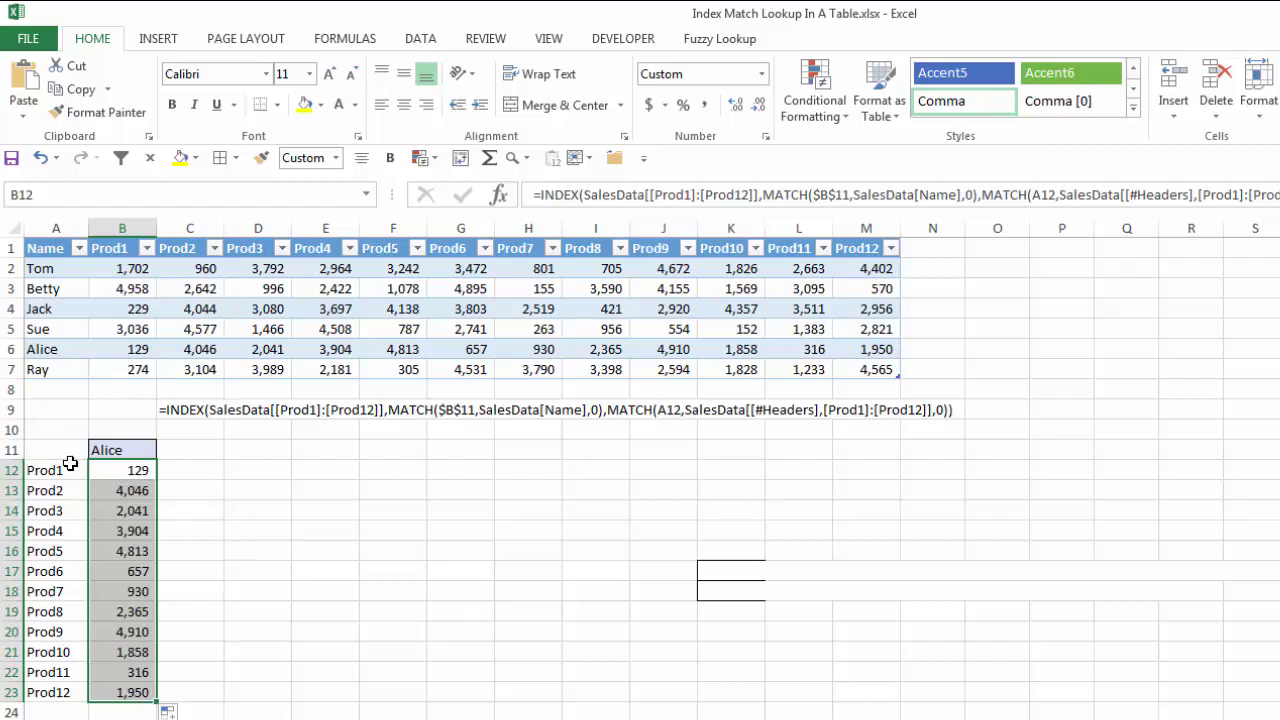
pyautogui.click(137, 450)
pyautogui.click(165, 450)
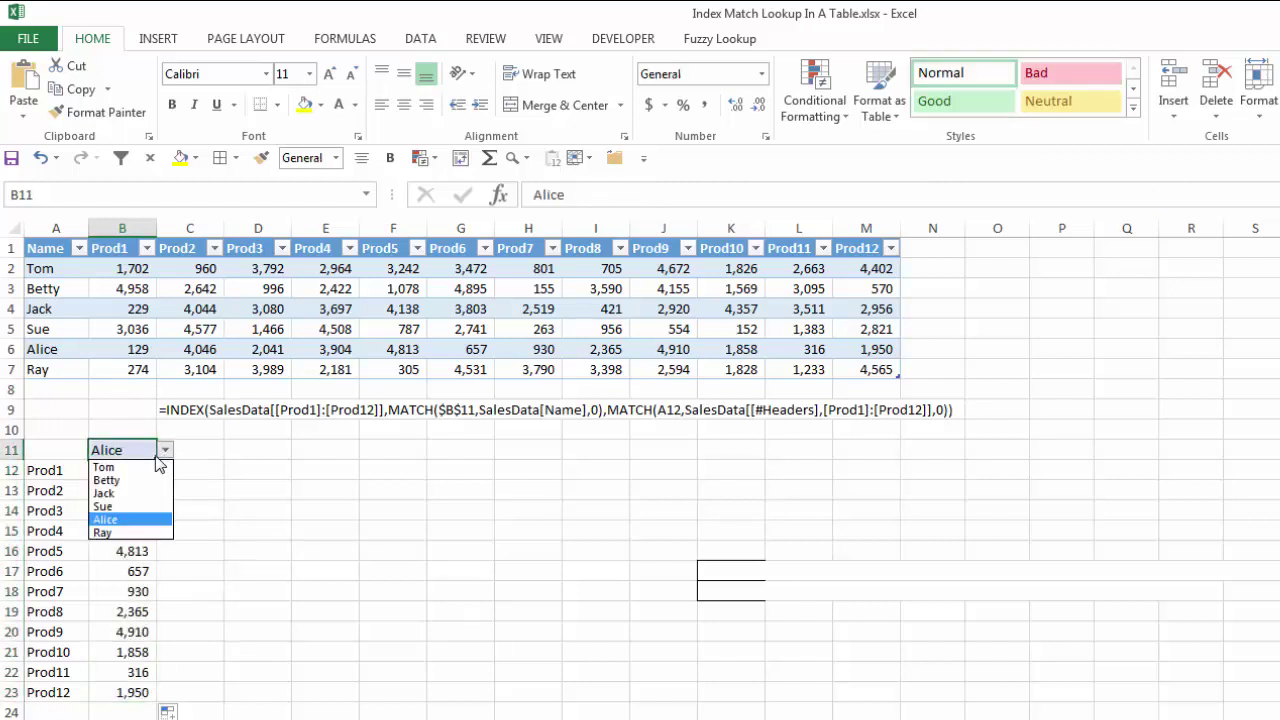
pyautogui.click(130, 478)
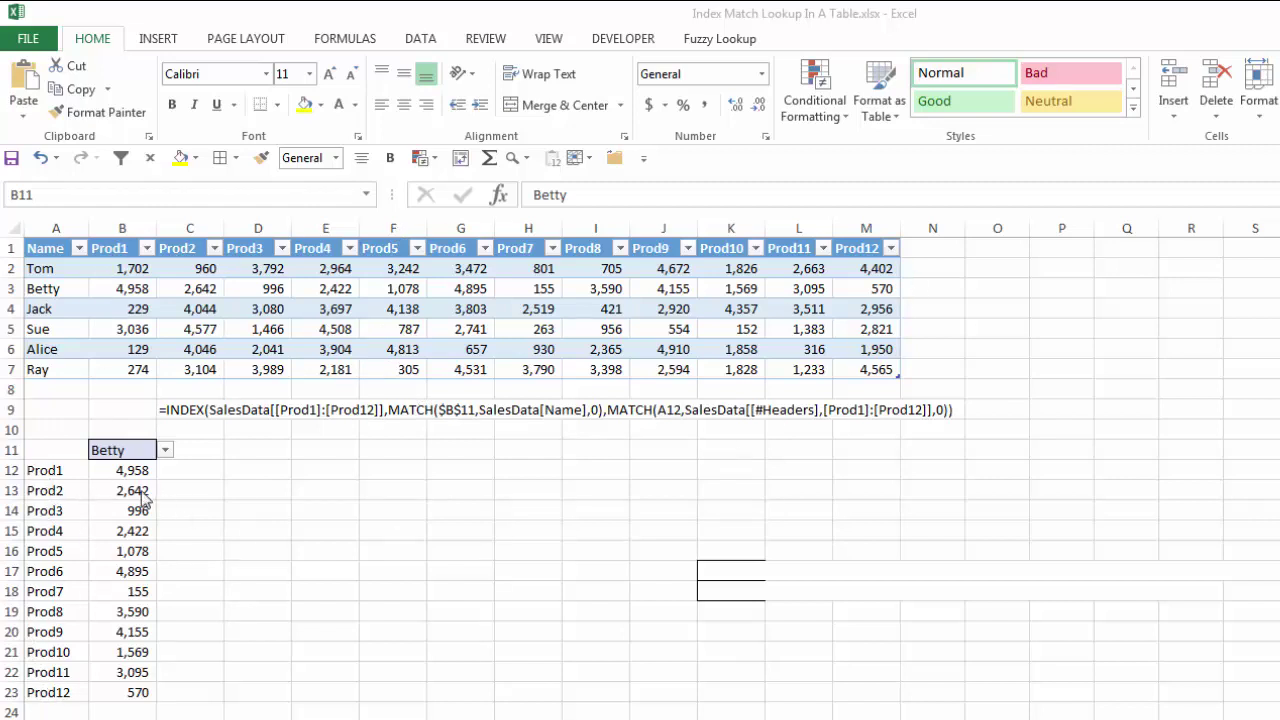
# - Start C12's formula with INDEX wrapping a nested INDIRECT function
pyautogui.click(185, 470)
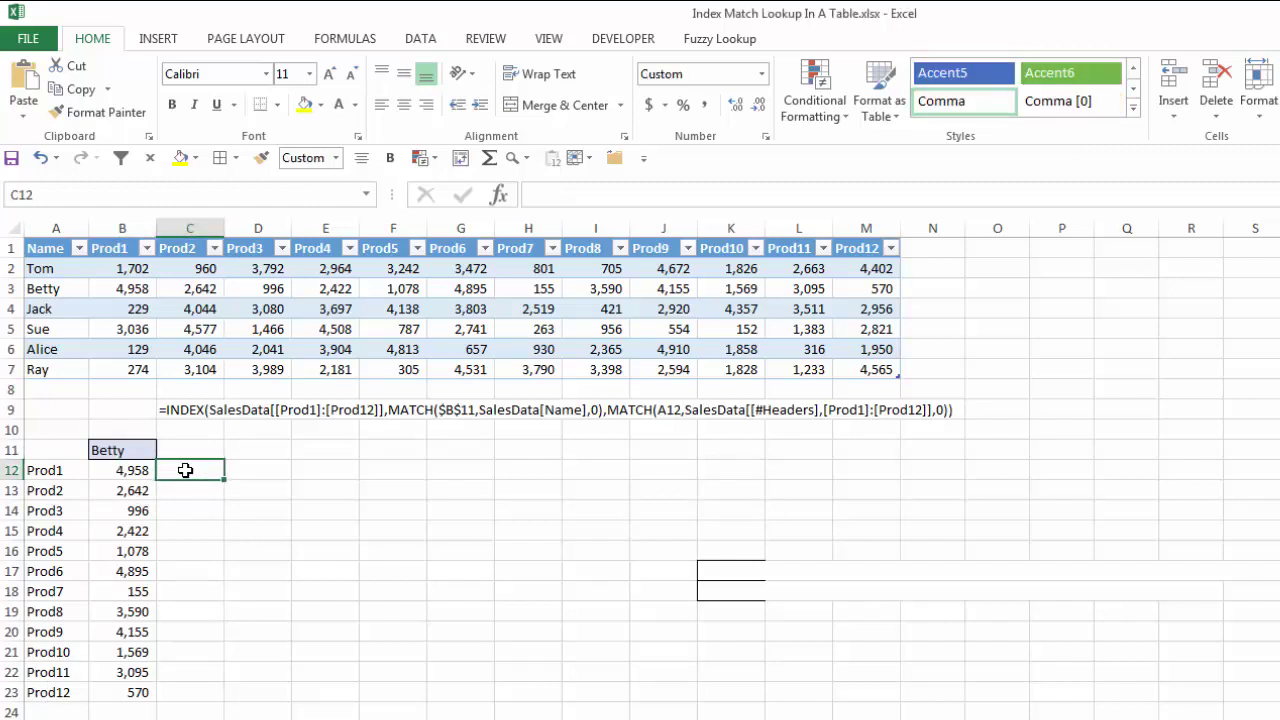
pyautogui.write('=ind')
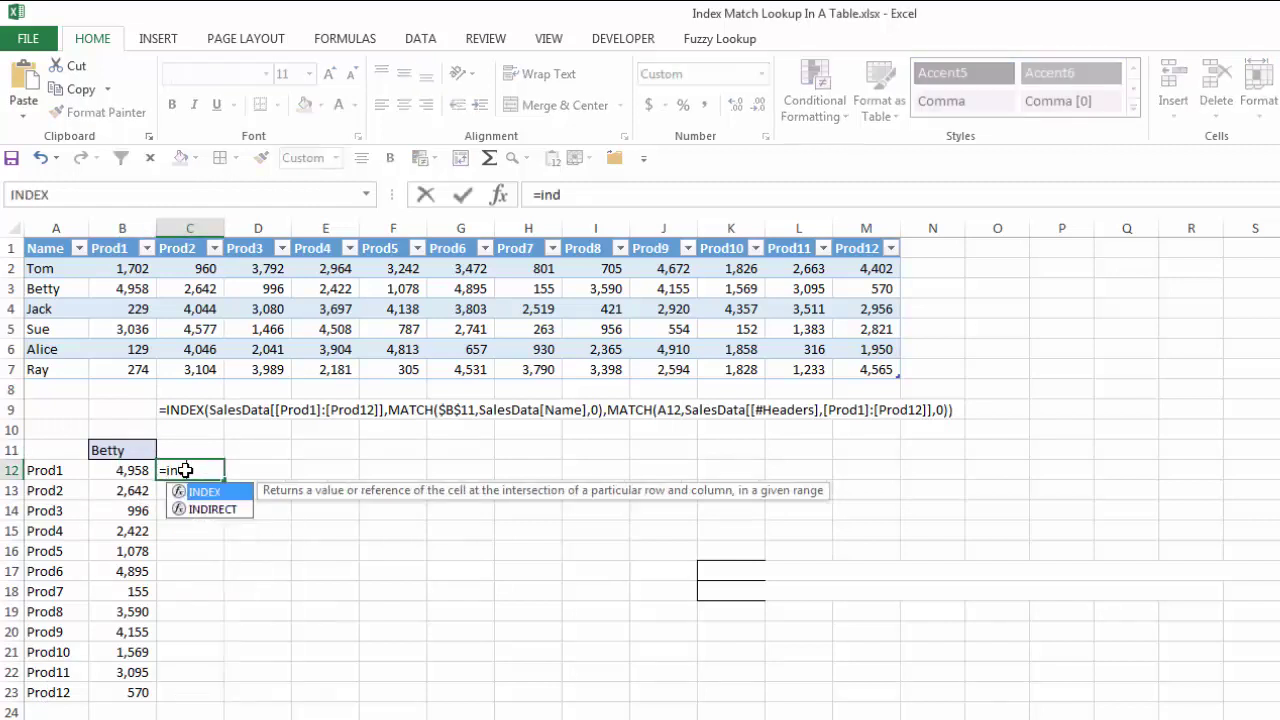
pyautogui.press('Tab')
pyautogui.write('i')
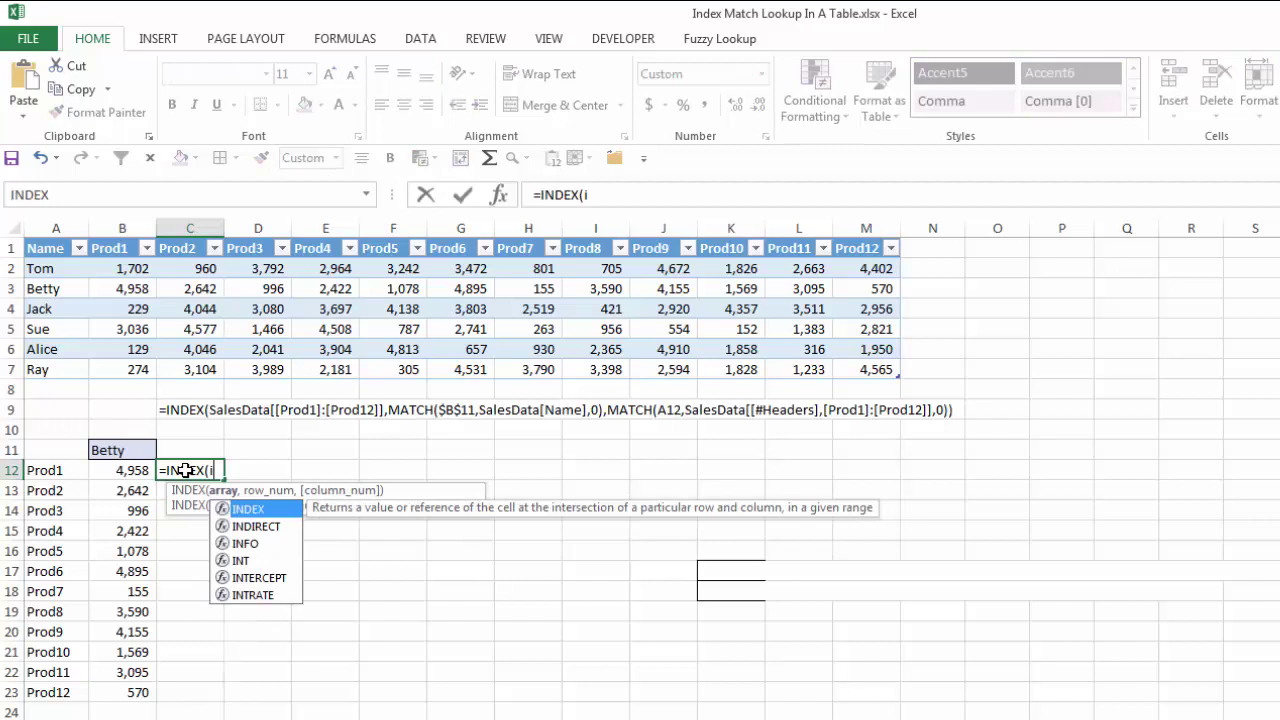
pyautogui.write('nd')
pyautogui.press('Down')
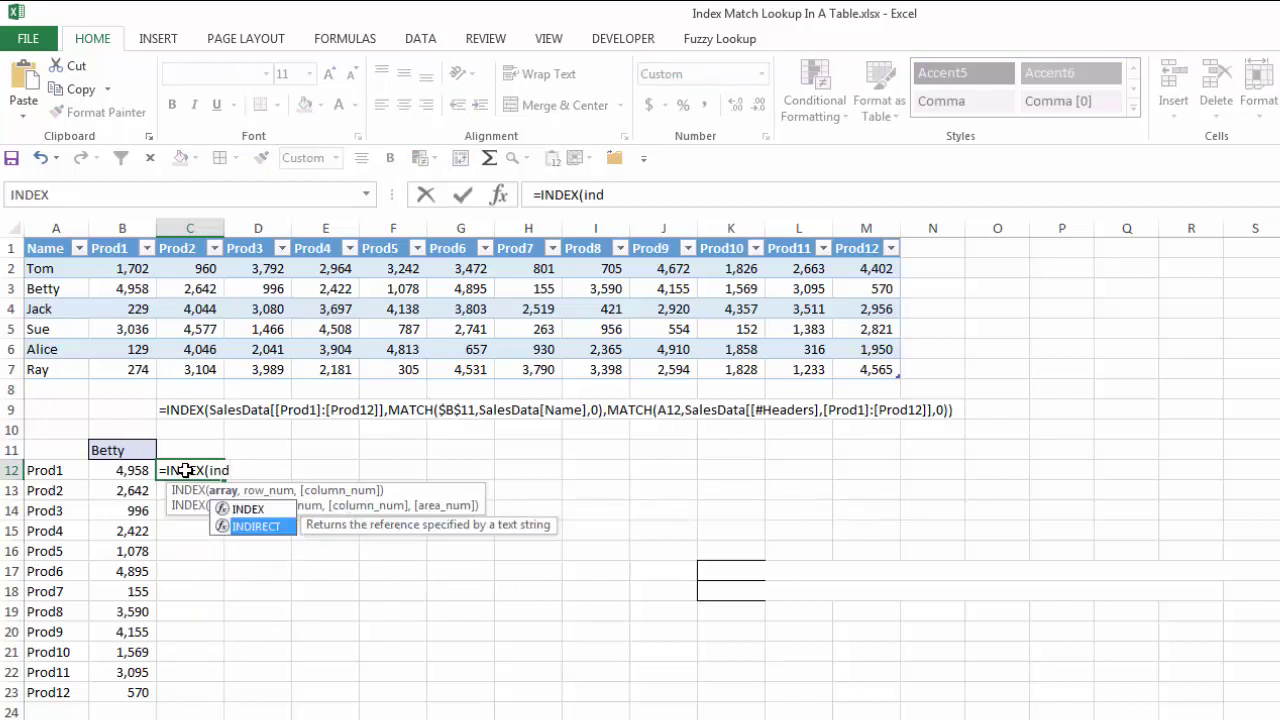
pyautogui.press('Tab')
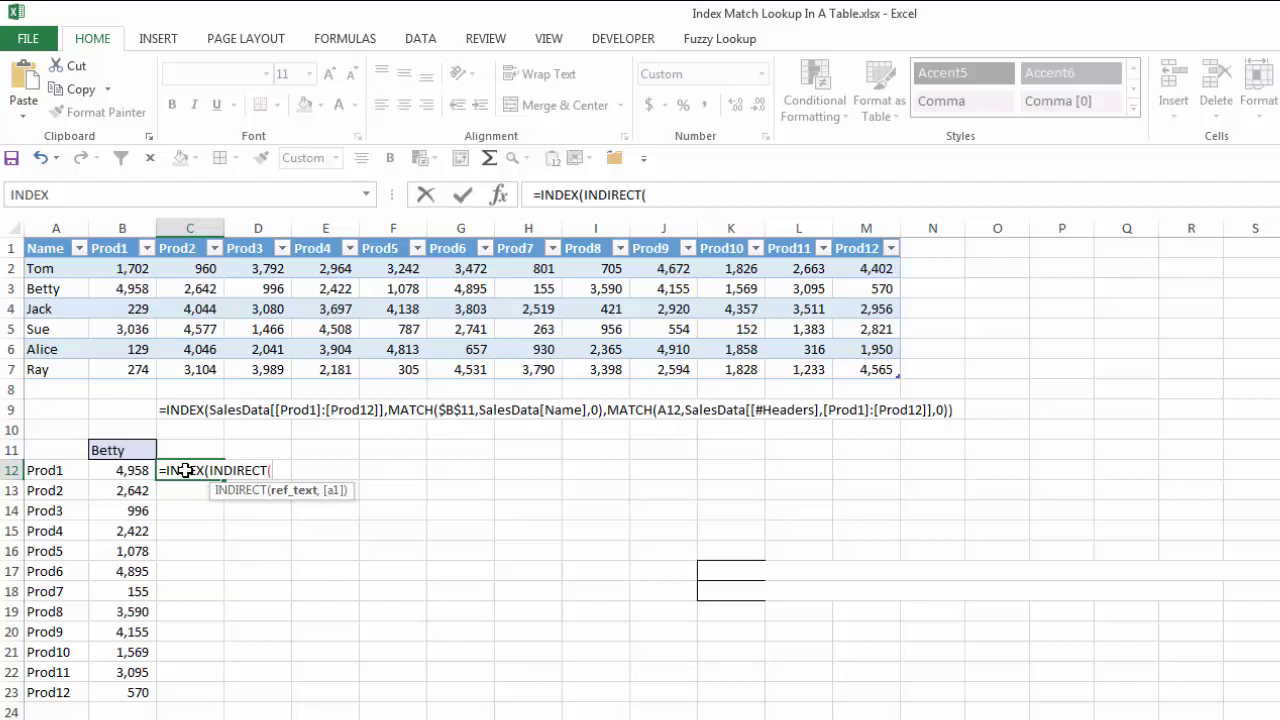
# - Build INDIRECT's argument "SalesData["&A12&"]" from the product name in A12
pyautogui.write('"SalesData[')
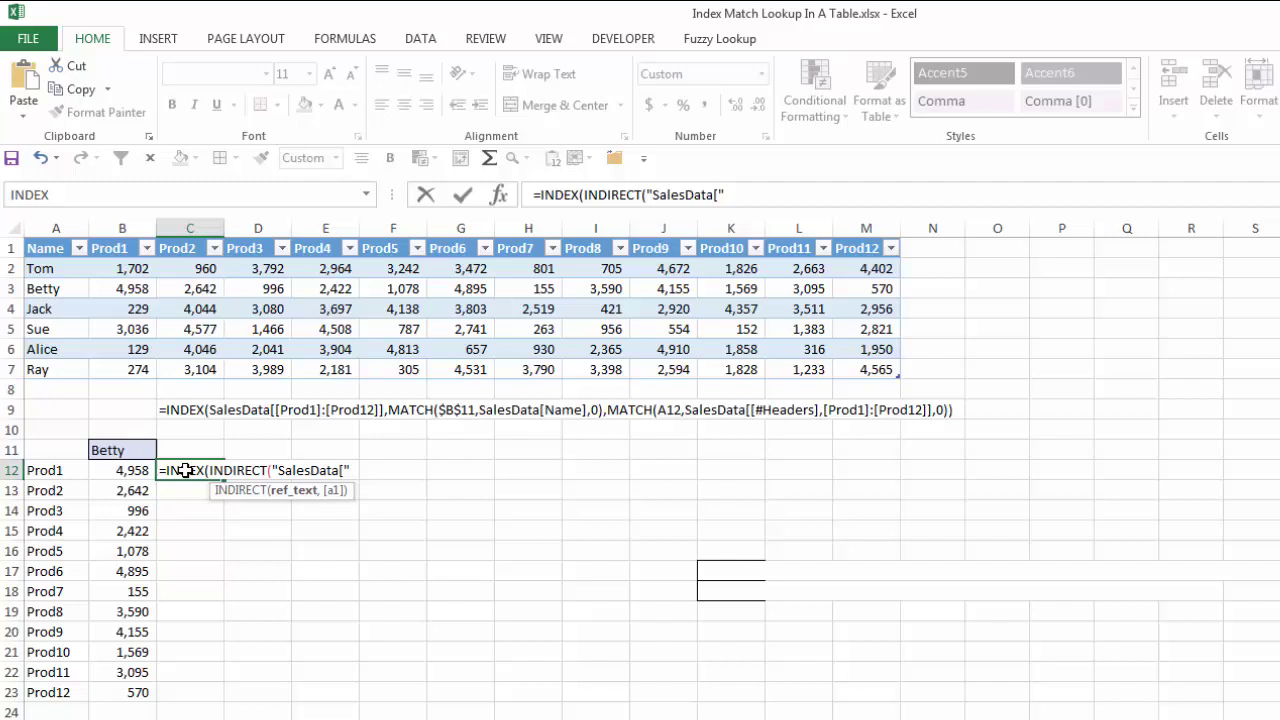
pyautogui.write('&')
pyautogui.click(61, 470)
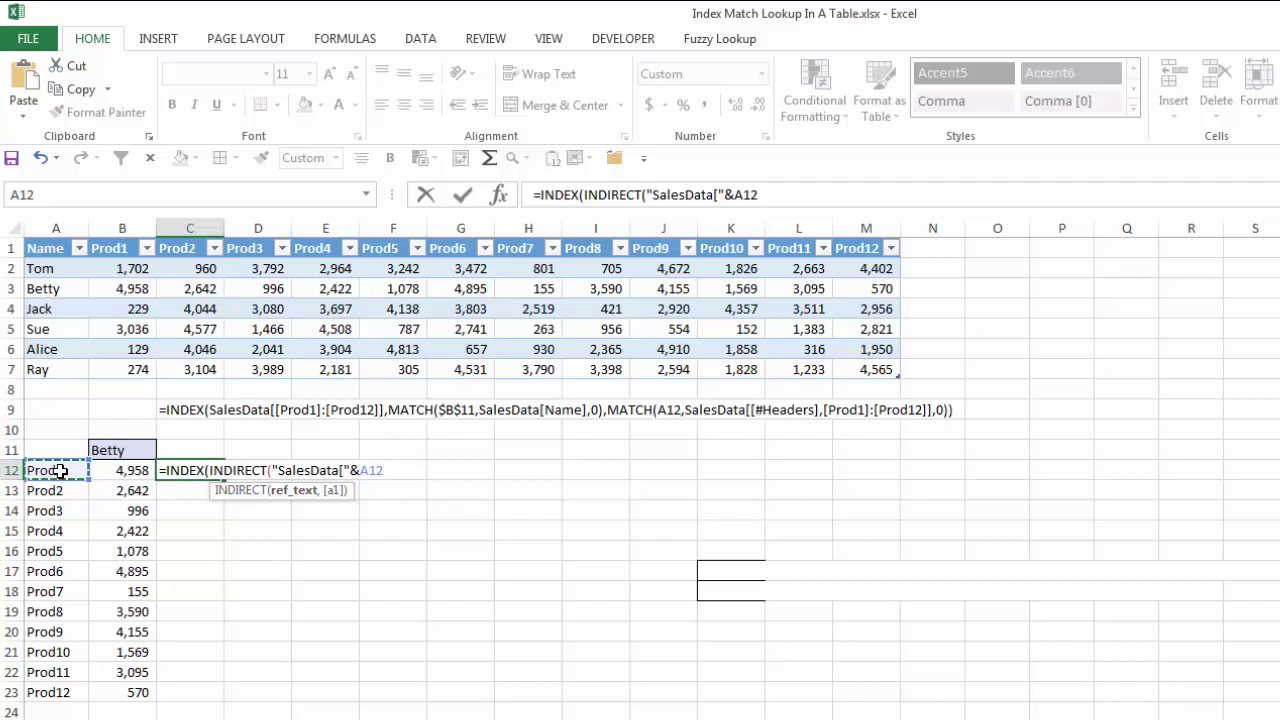
pyautogui.write('&')
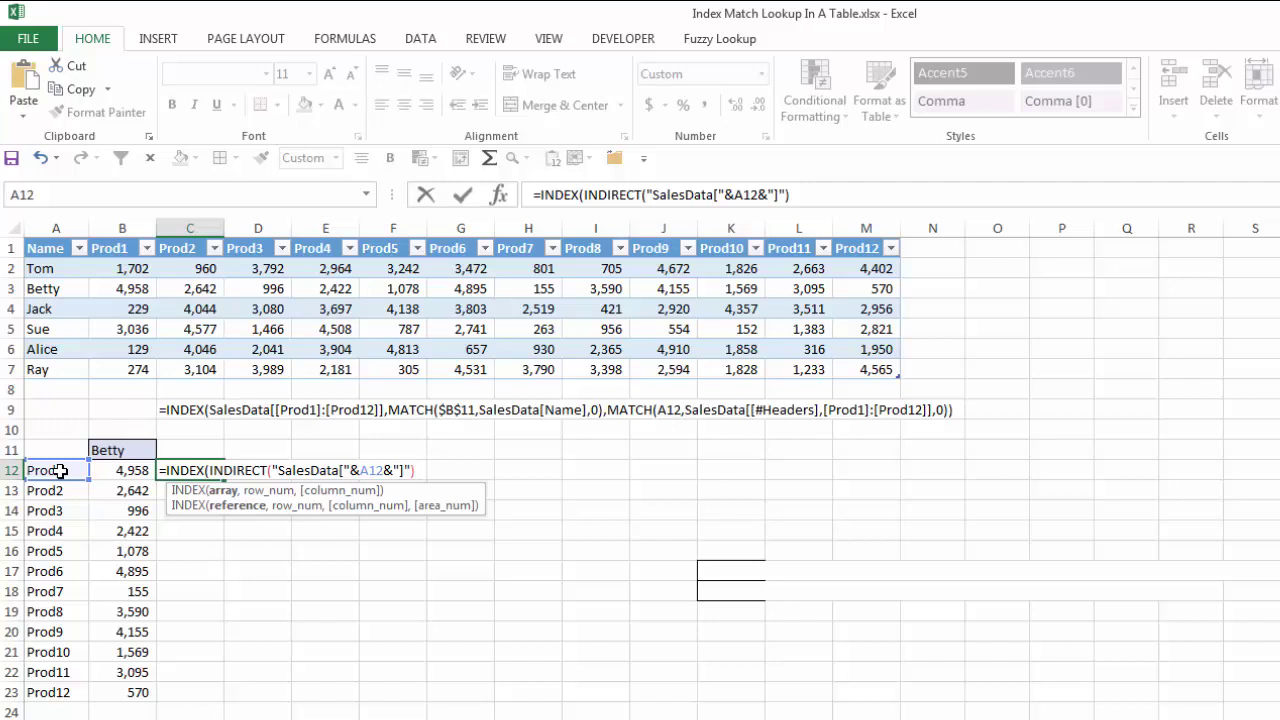
pyautogui.write(',')
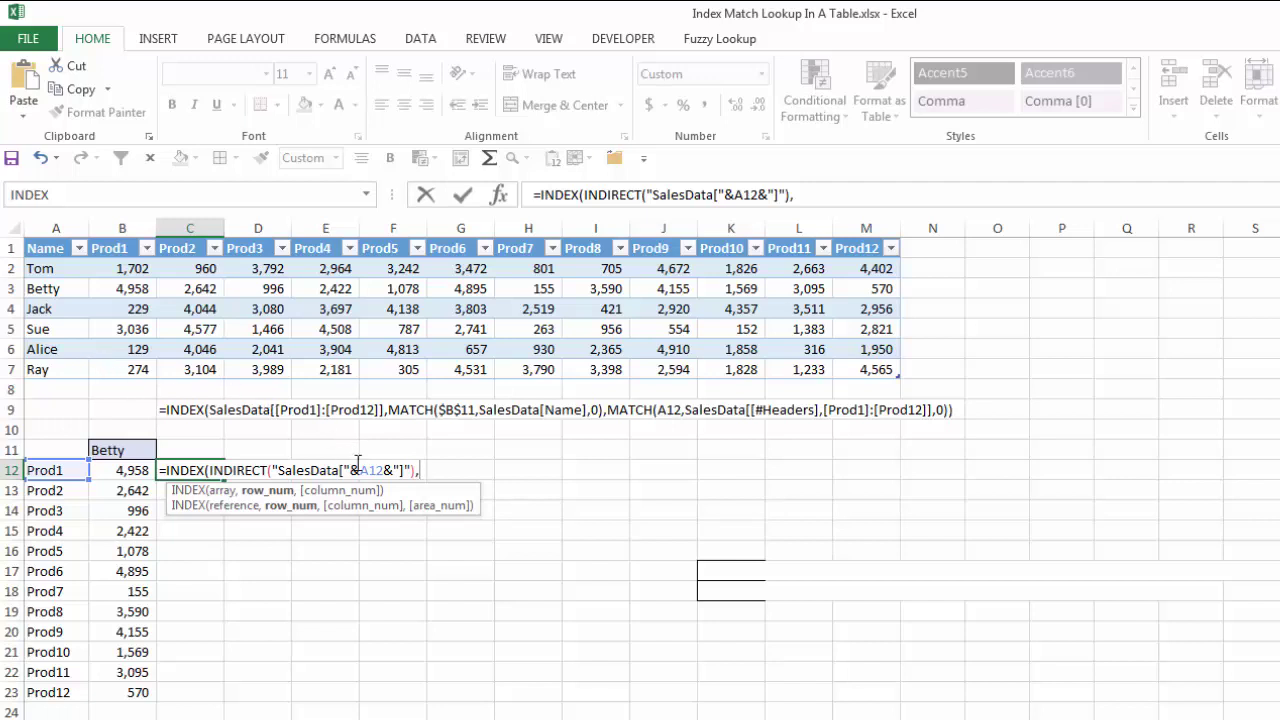
# - Add MATCH($B$11,SalesData[Name],0) and commit C12, returning Betty's Prod1 value 4,958
pyautogui.write('ma')
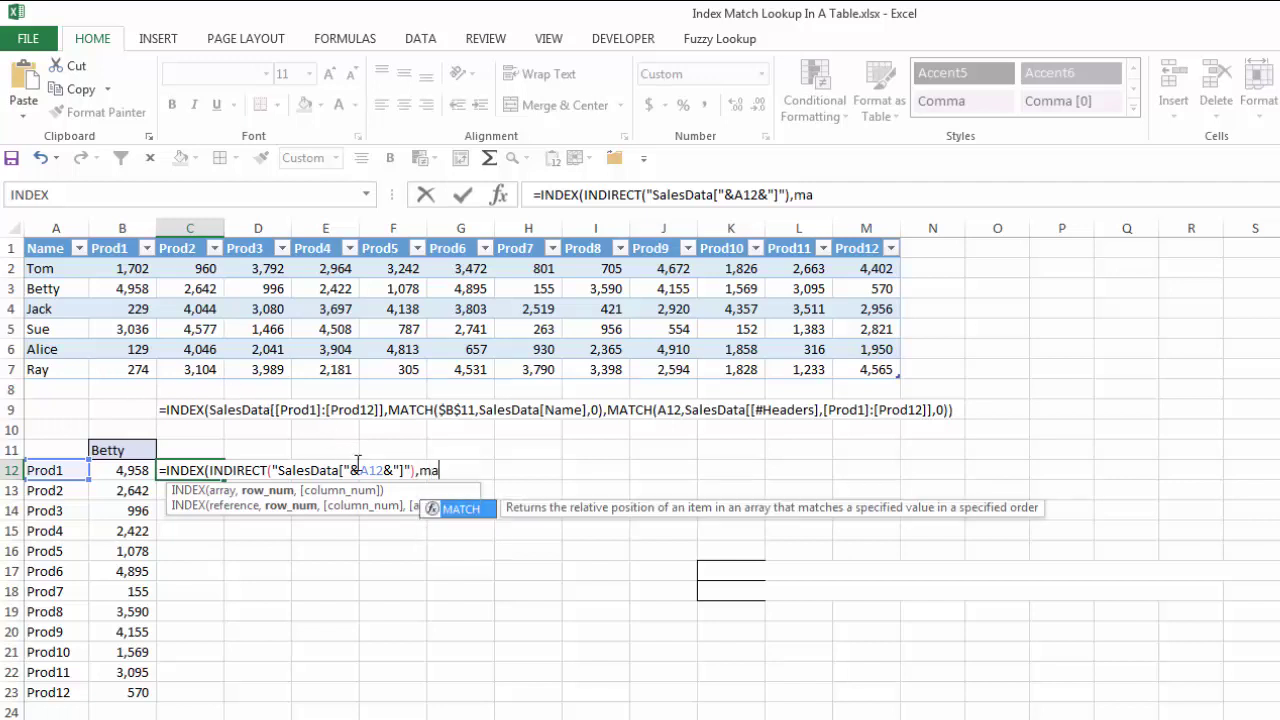
pyautogui.write('tch')
pyautogui.press('Tab')
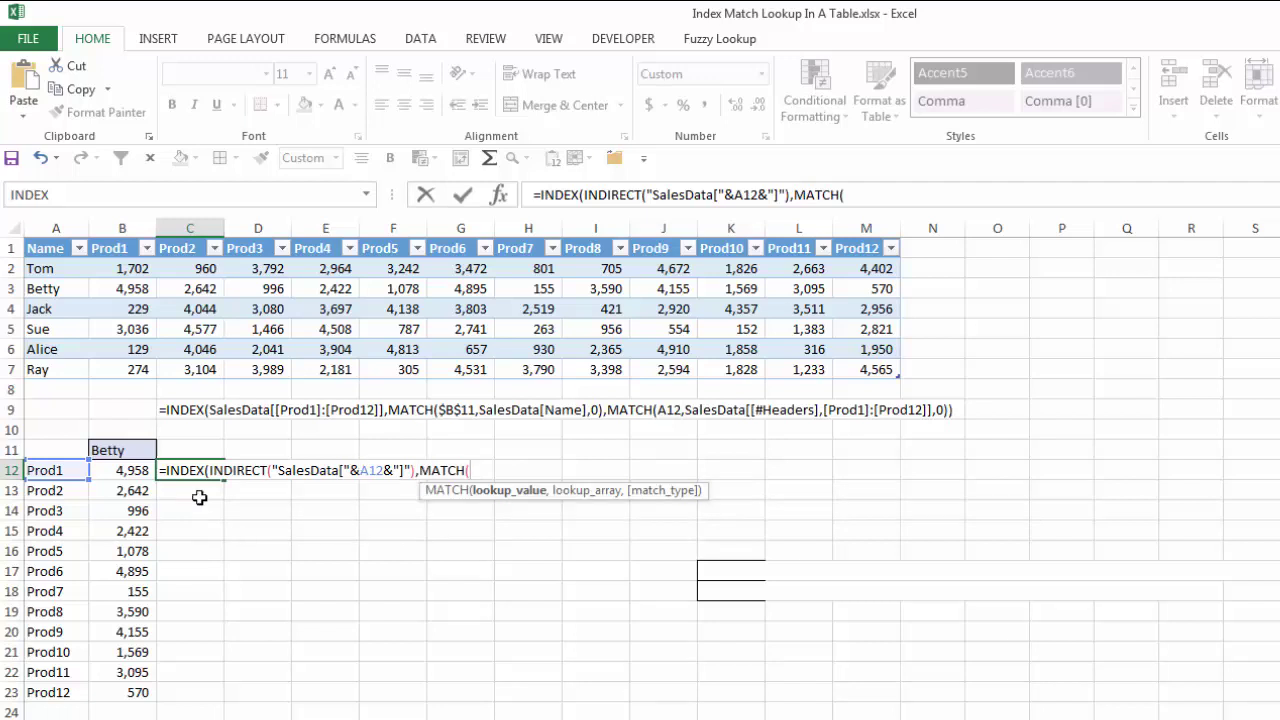
pyautogui.click(127, 451)
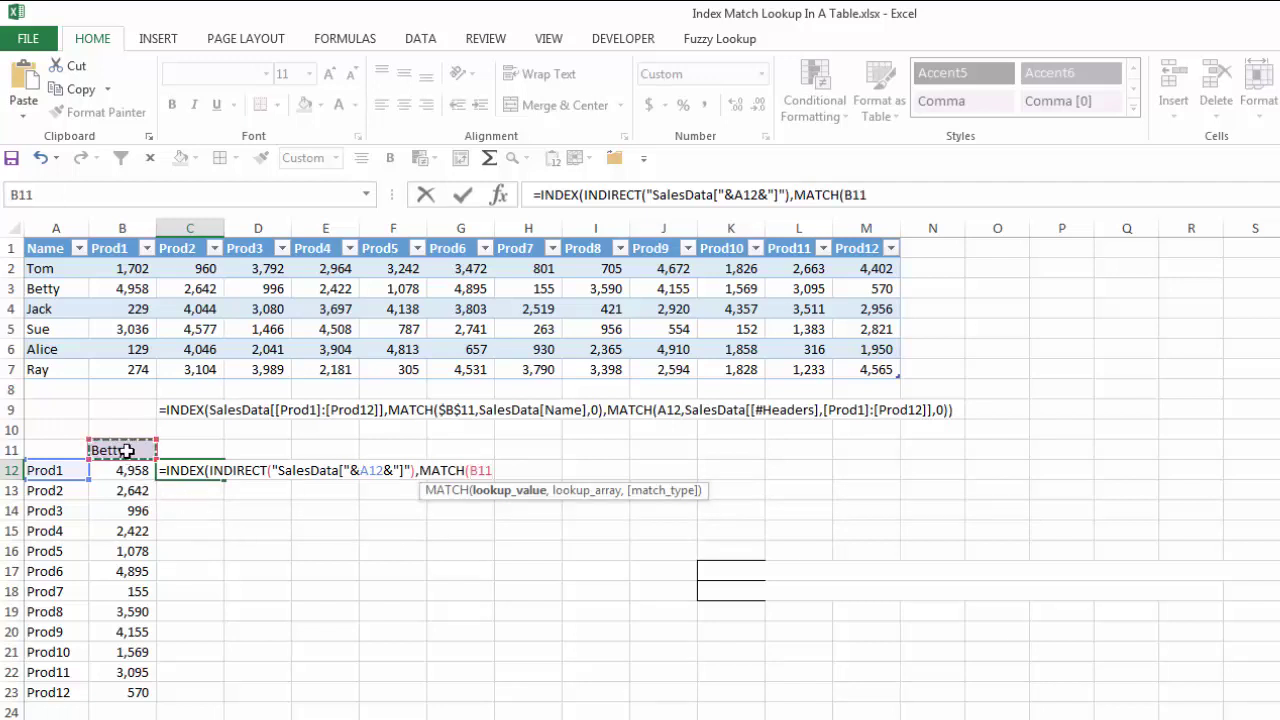
pyautogui.press('F4')
pyautogui.write('$B$11,')
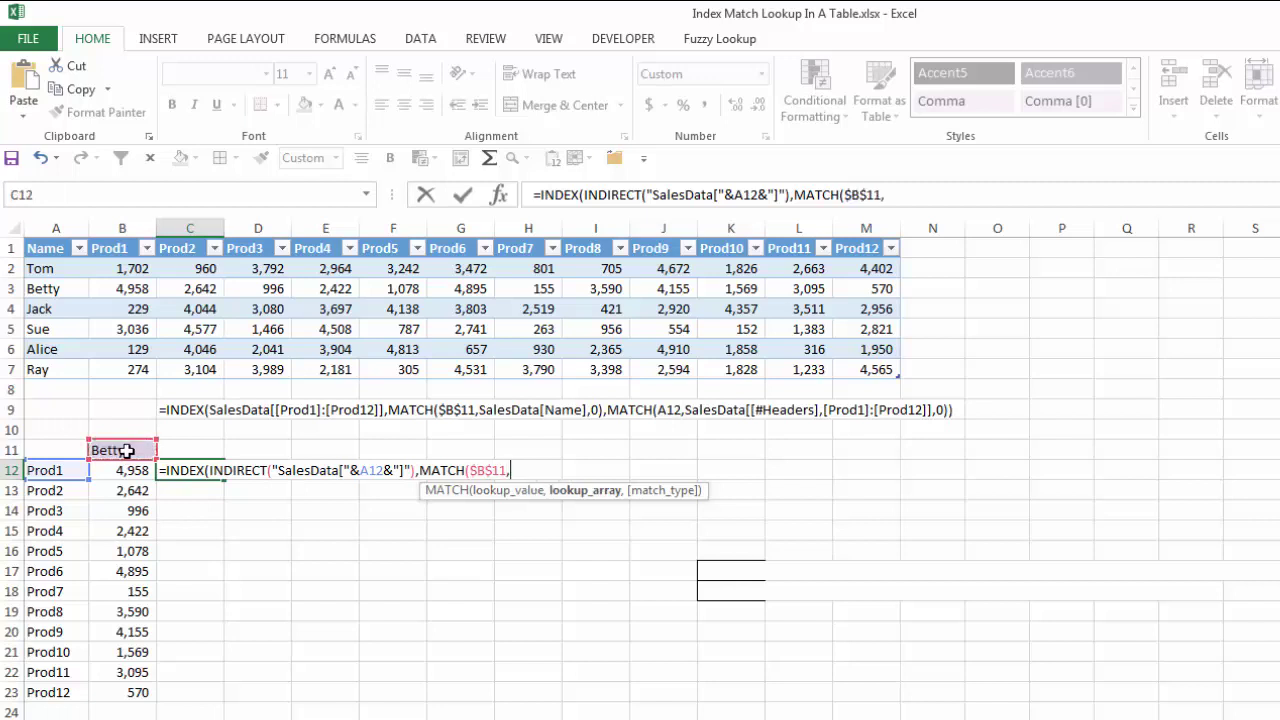
pyautogui.moveTo(45, 268); pyautogui.dragTo(44, 371)
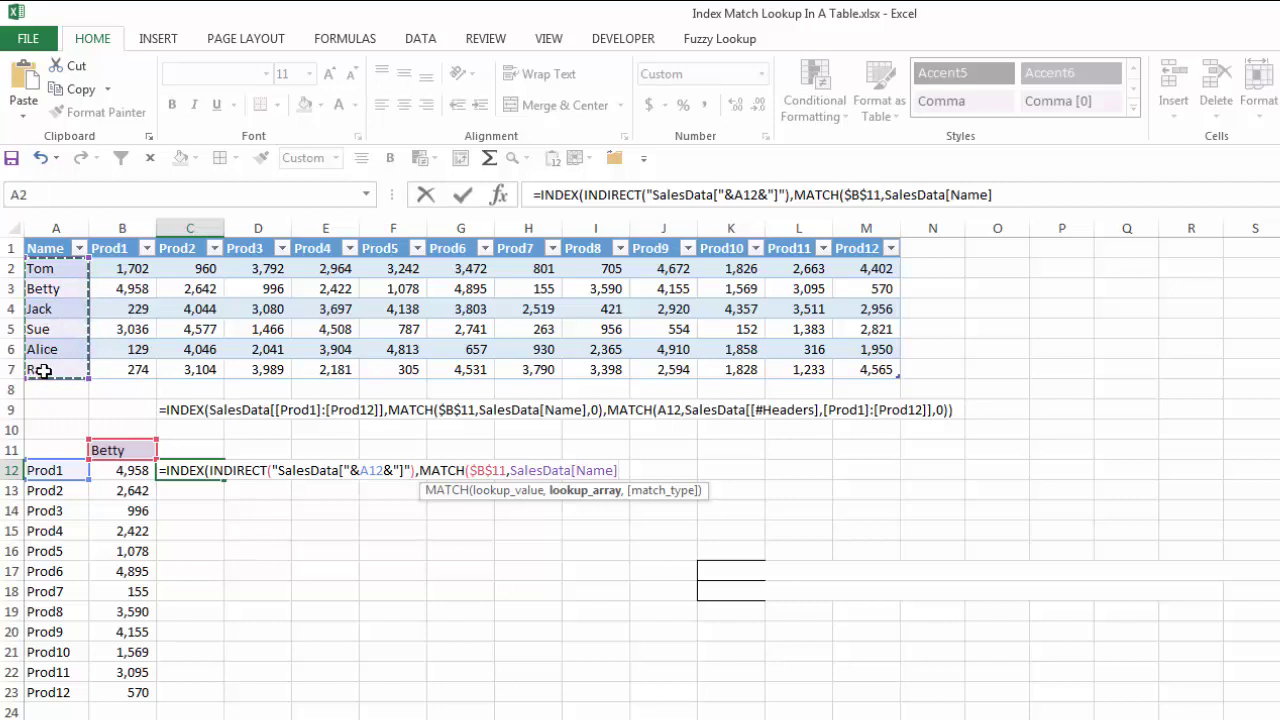
pyautogui.write(',0')
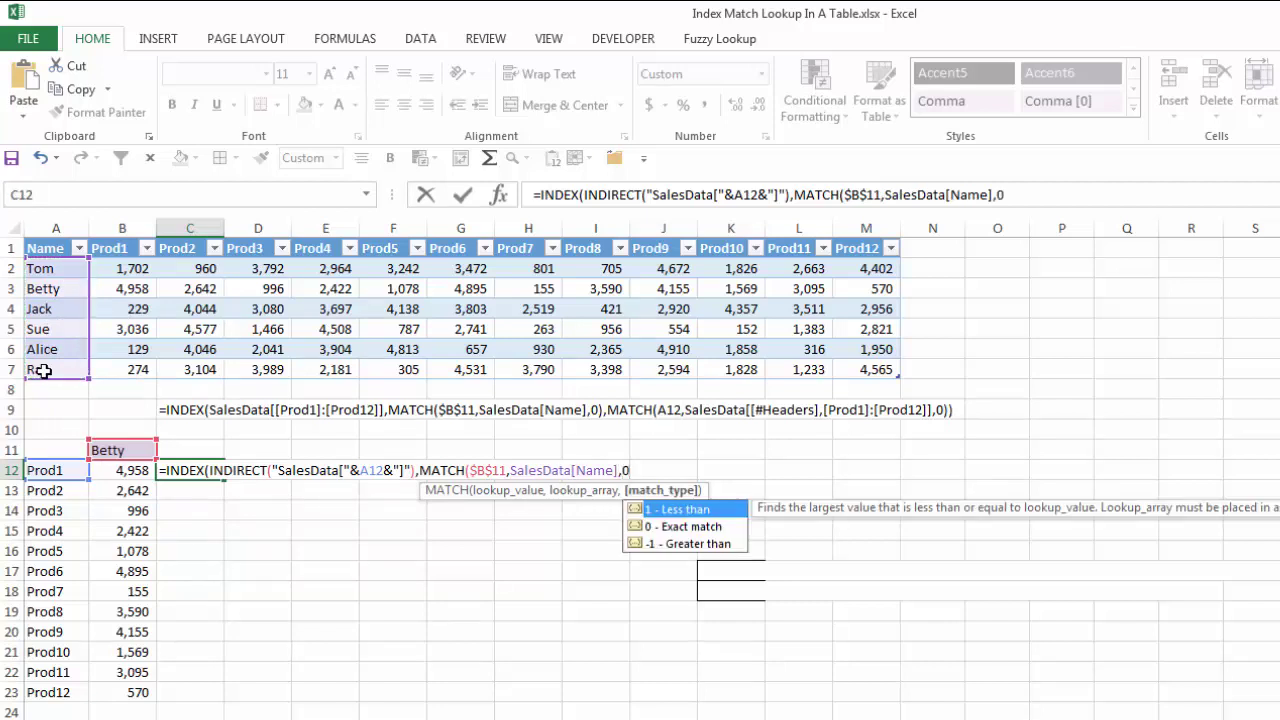
pyautogui.write(')')
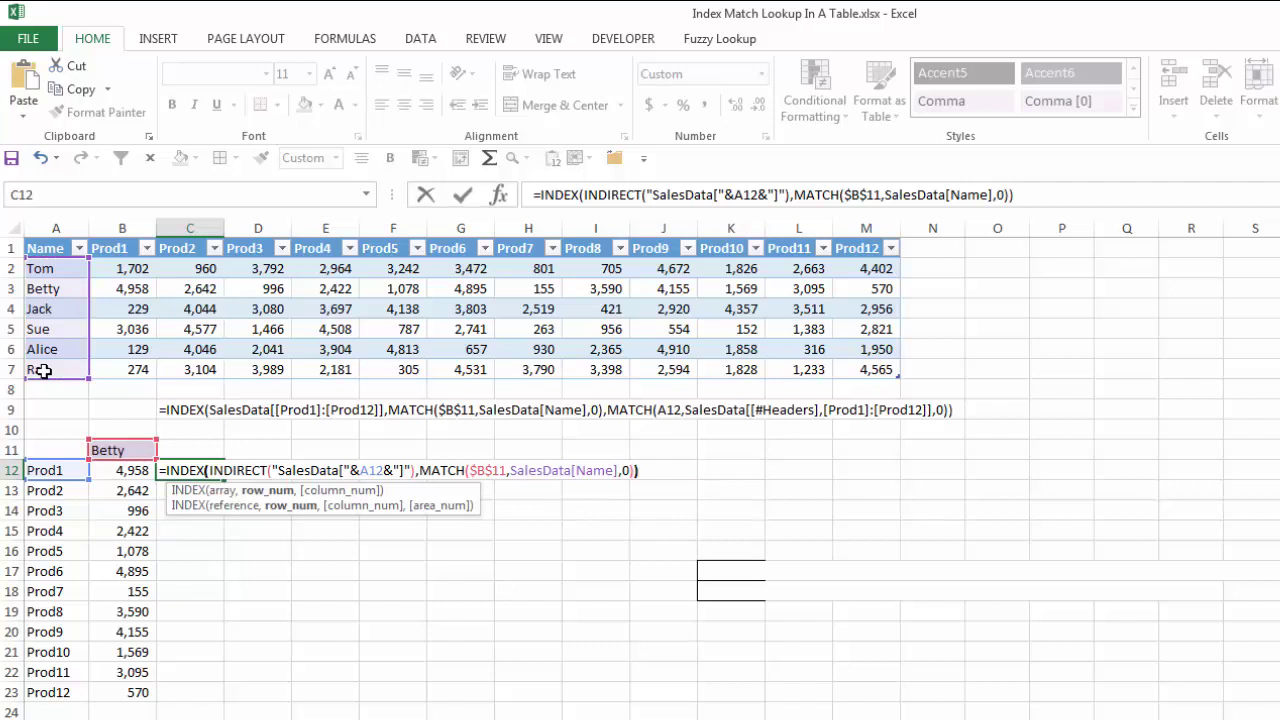
pyautogui.write(')')
pyautogui.press('Return')
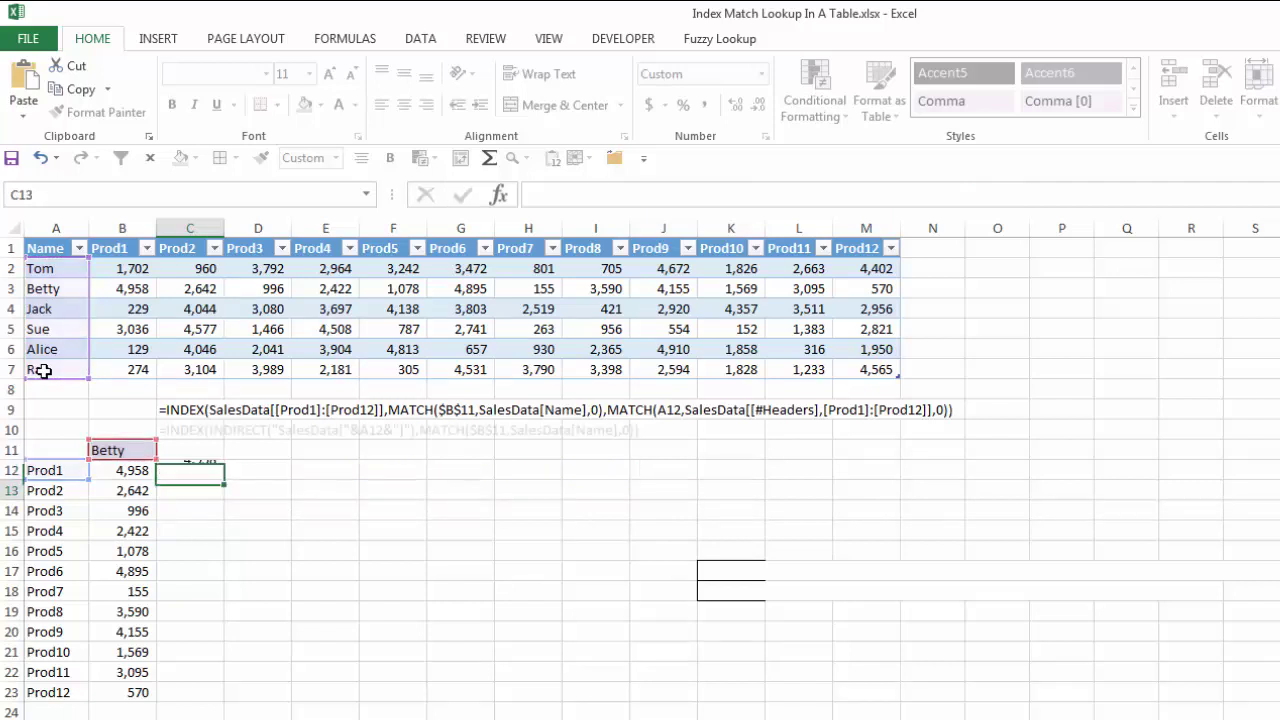
pyautogui.press('Up')
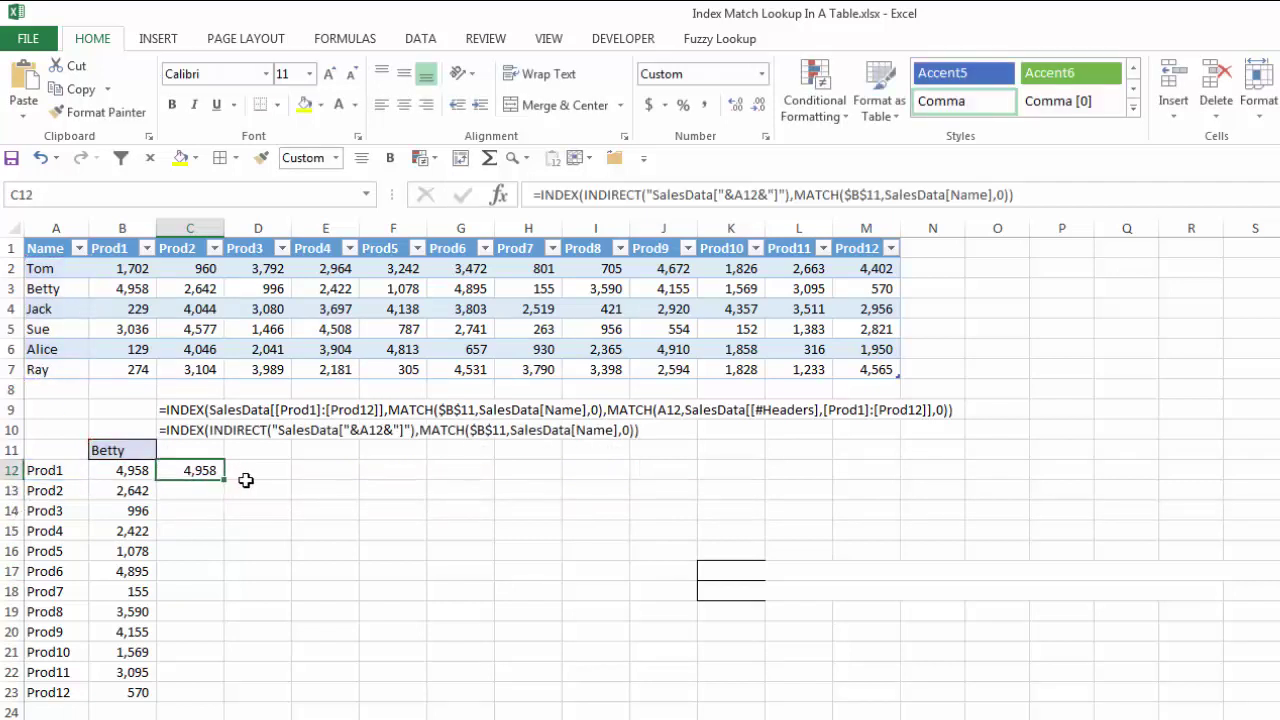
# - Copy the C12 formula down to C23 and highlight product names A12:A23
pyautogui.doubleClick(224, 479)
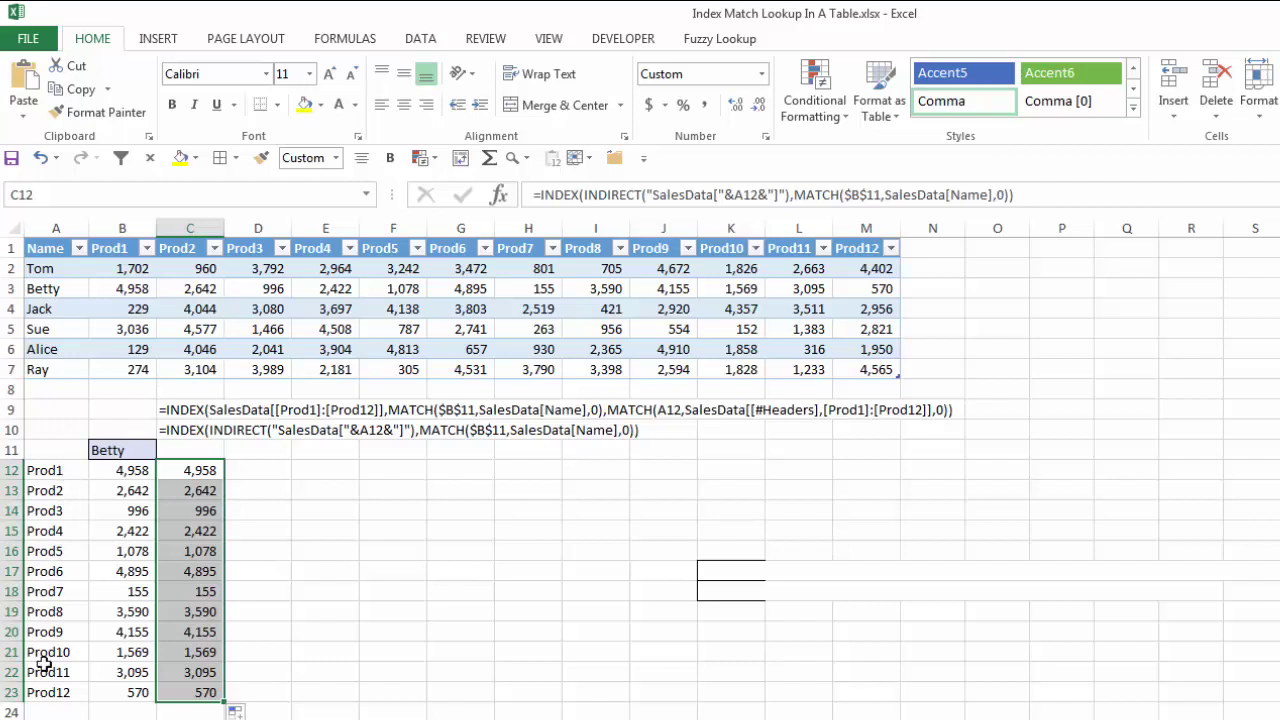
pyautogui.moveTo(55, 466); pyautogui.dragTo(64, 698)
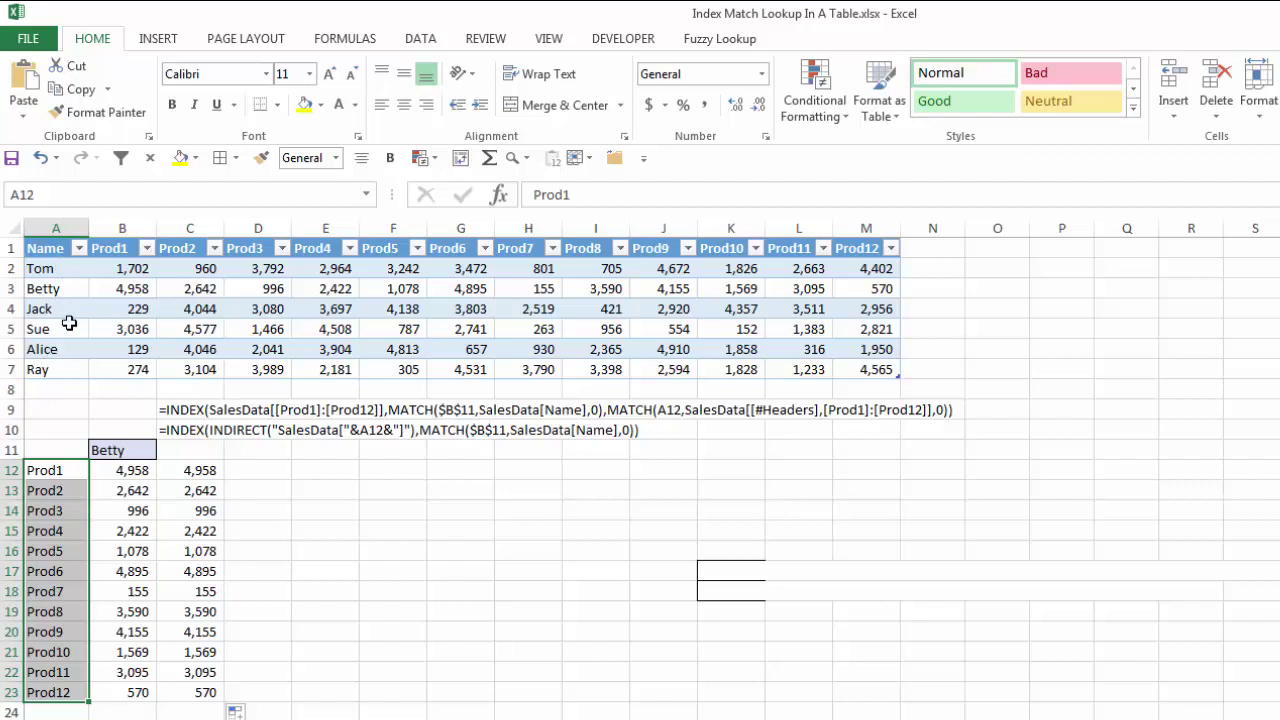
# - Pick Sue from B11's dropdown so columns B and C show her sales, starting 3,036
pyautogui.click(121, 448)
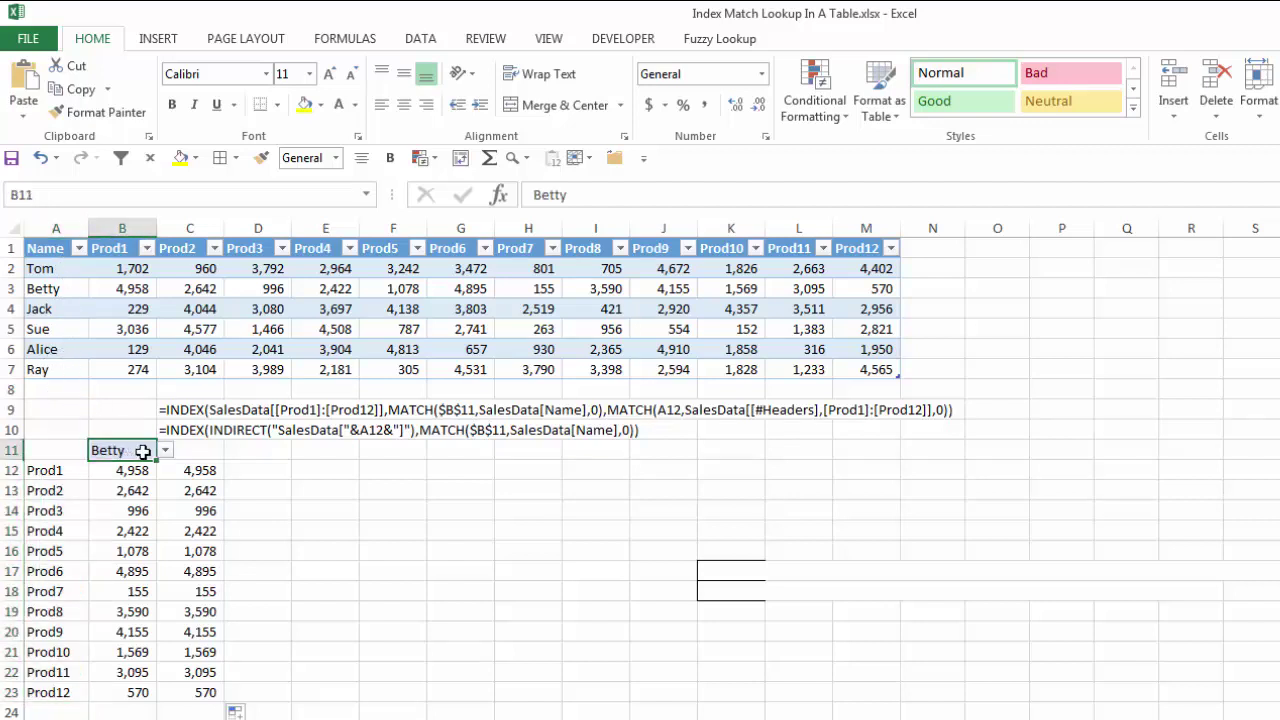
pyautogui.click(164, 451)
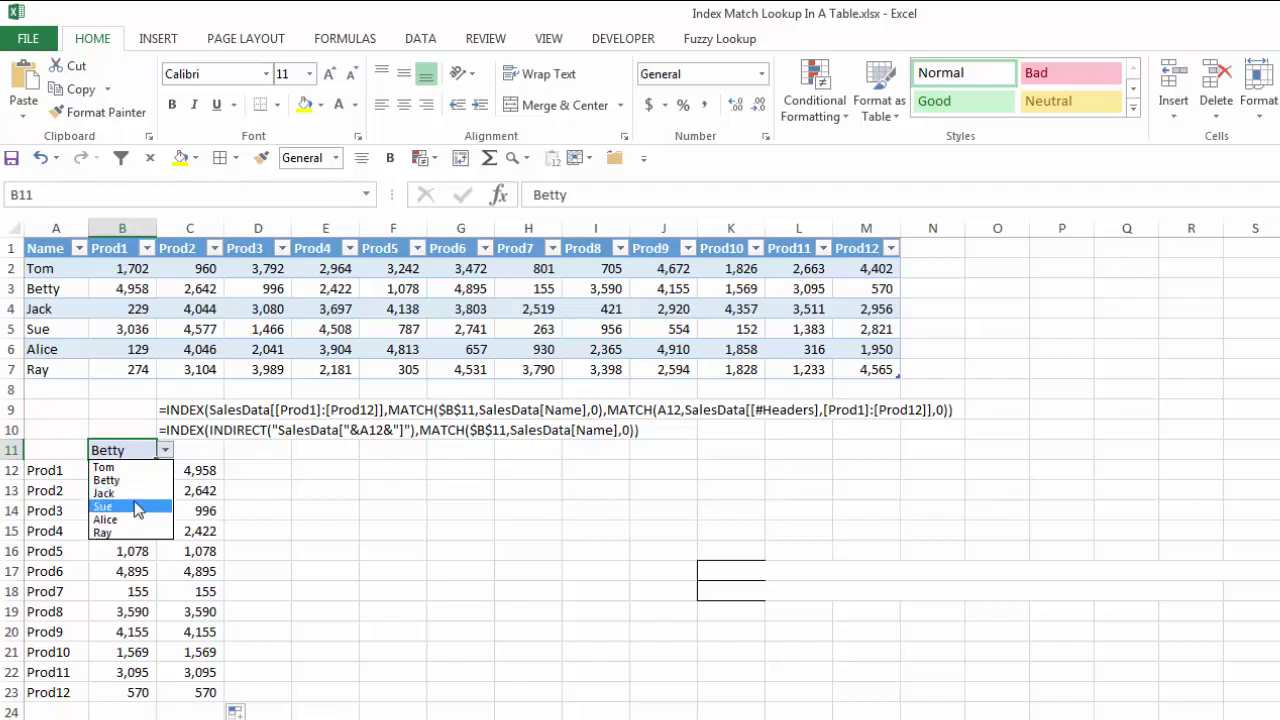
pyautogui.click(137, 507)
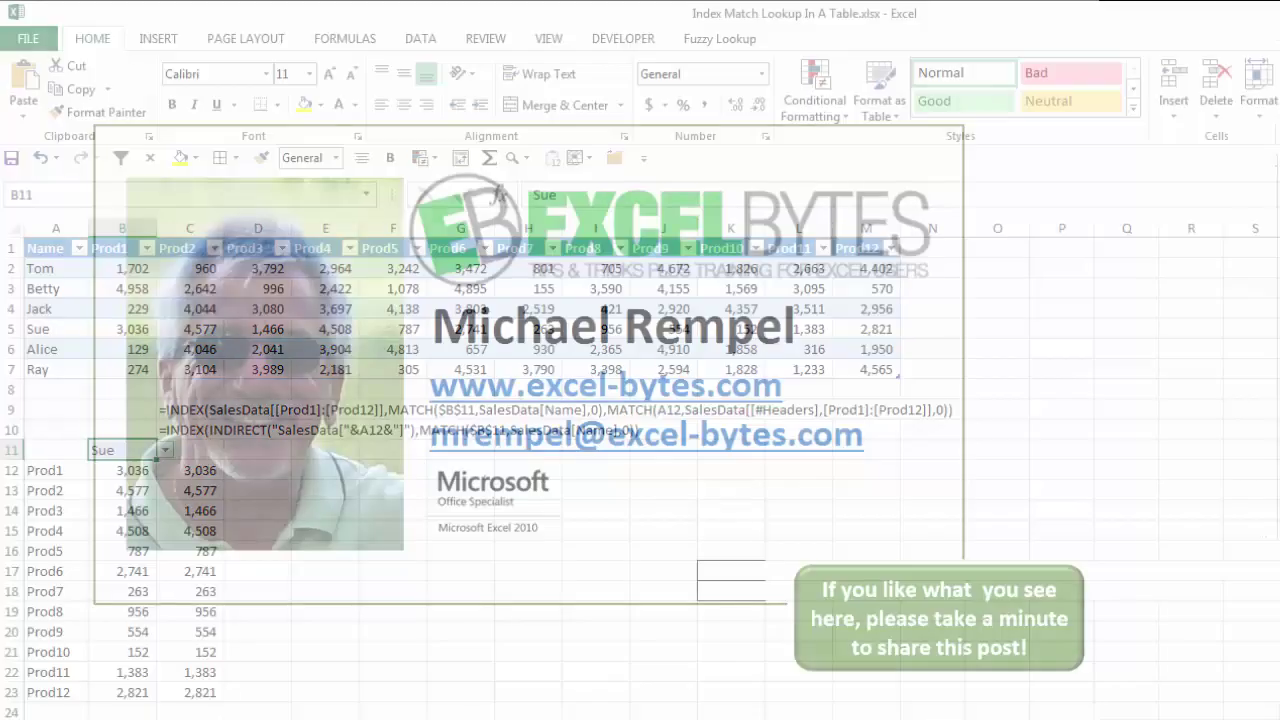